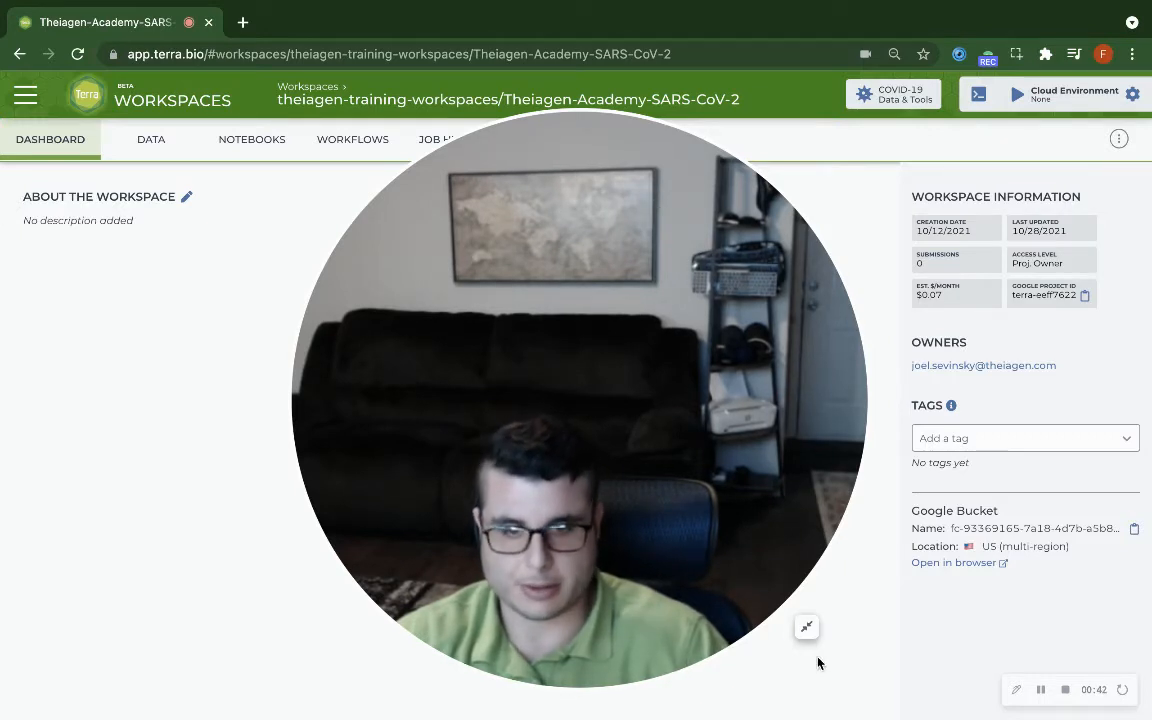
- Open the Titan_Illumina_PE workflow from the workspace's workflows
{"action": "left_click", "coordinate": [808, 628]}
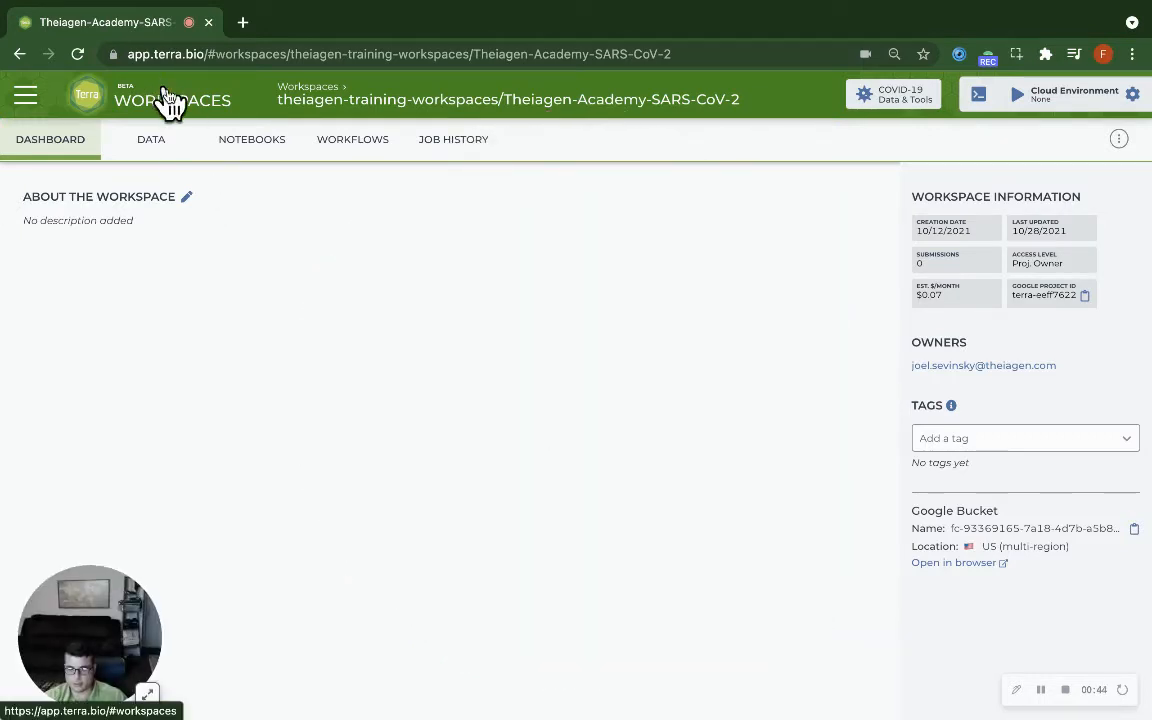
{"action": "left_click", "coordinate": [362, 150]}
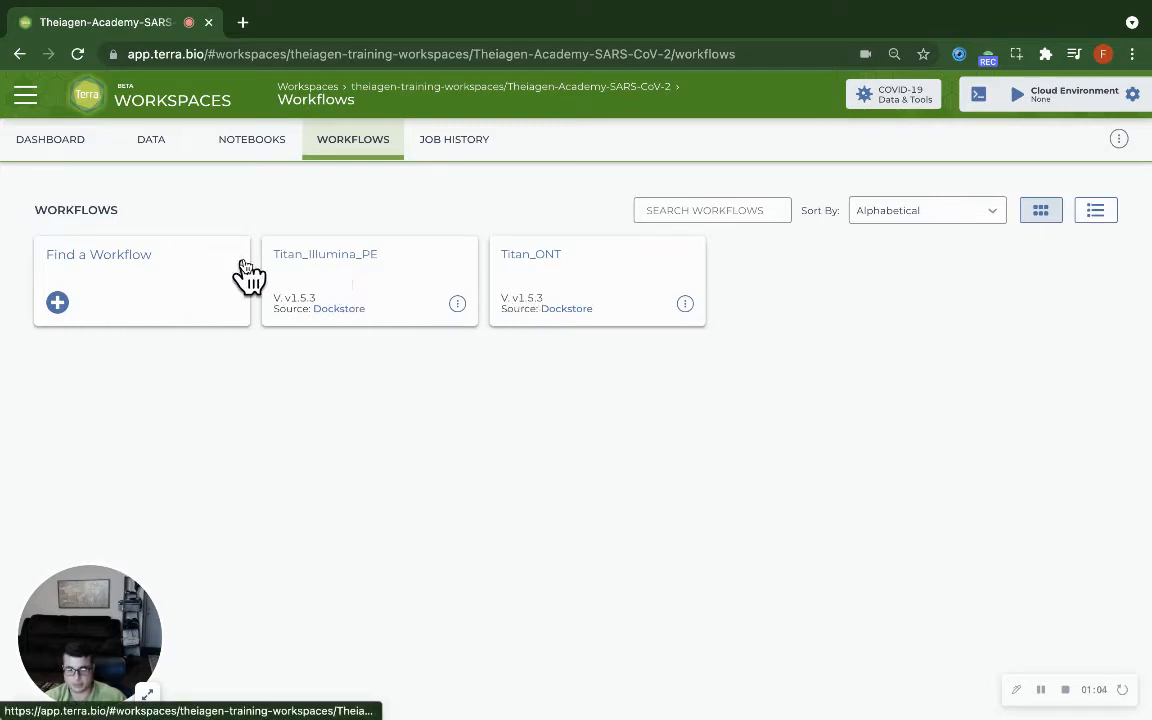
{"action": "left_click", "coordinate": [352, 283]}
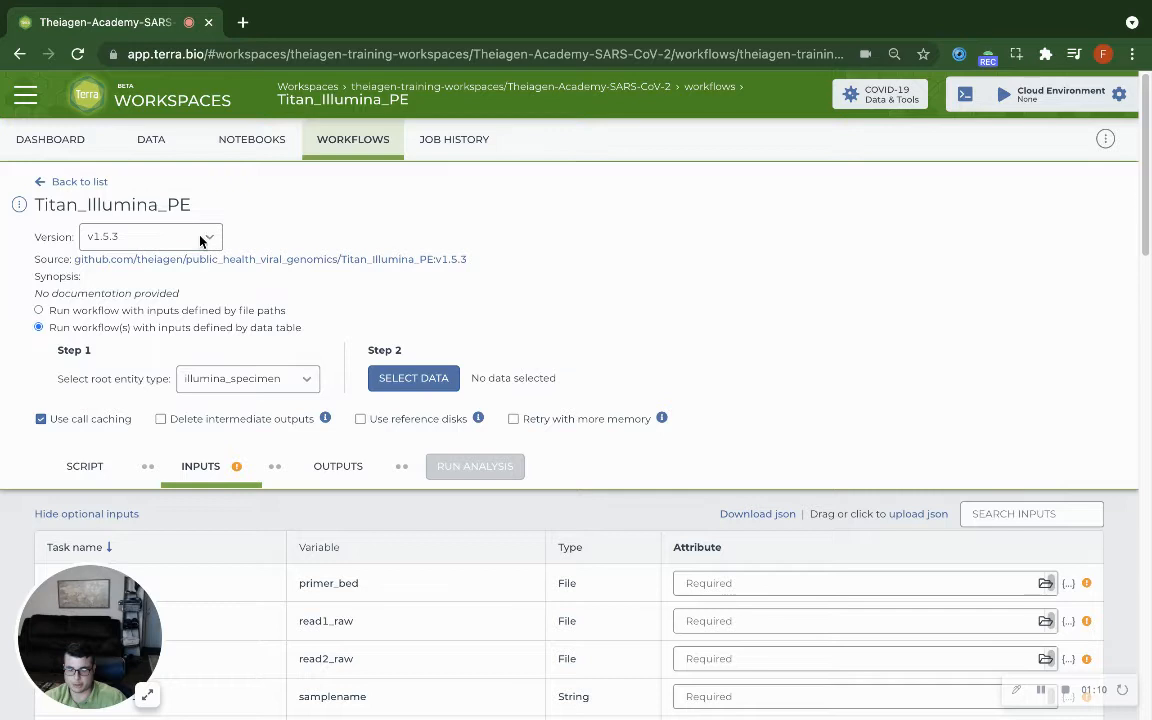
- Select workflow version v1.5.3 and set the root entity type to illumina_specimen
{"action": "left_click", "coordinate": [204, 237]}
{"action": "scroll", "coordinate": [165, 446], "scroll_direction": "down", "scroll_amount": 10}
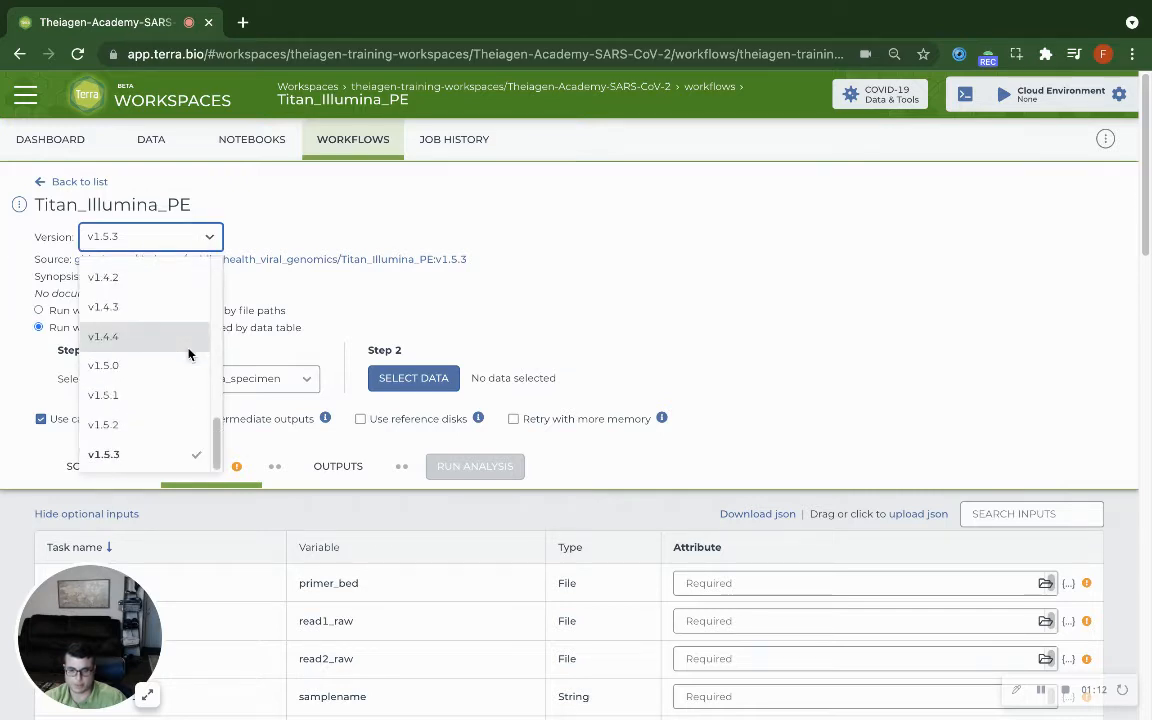
{"action": "left_click", "coordinate": [112, 458]}
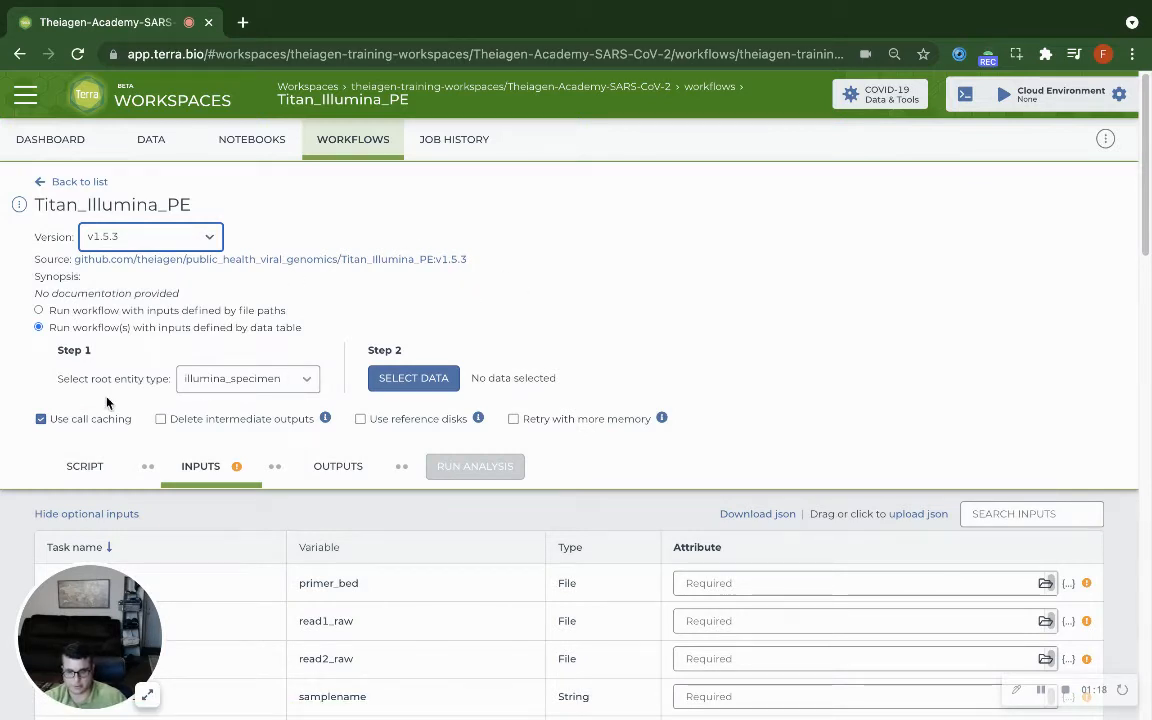
{"action": "left_click", "coordinate": [300, 383]}
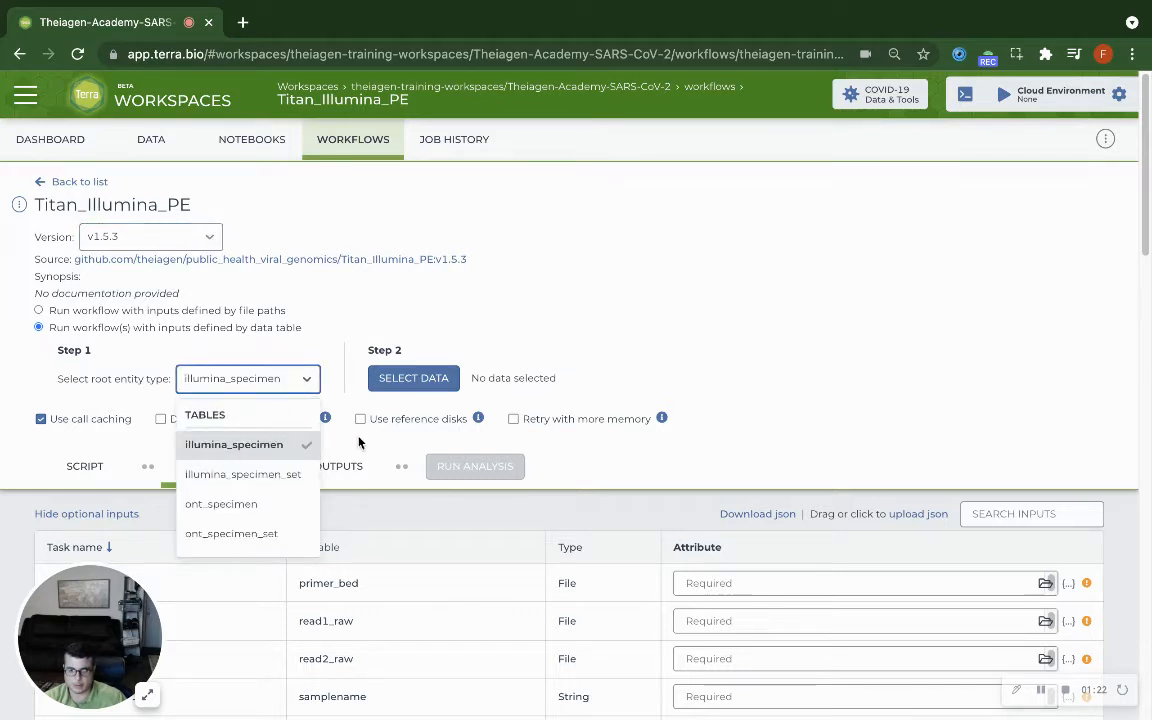
{"action": "left_click", "coordinate": [263, 445]}
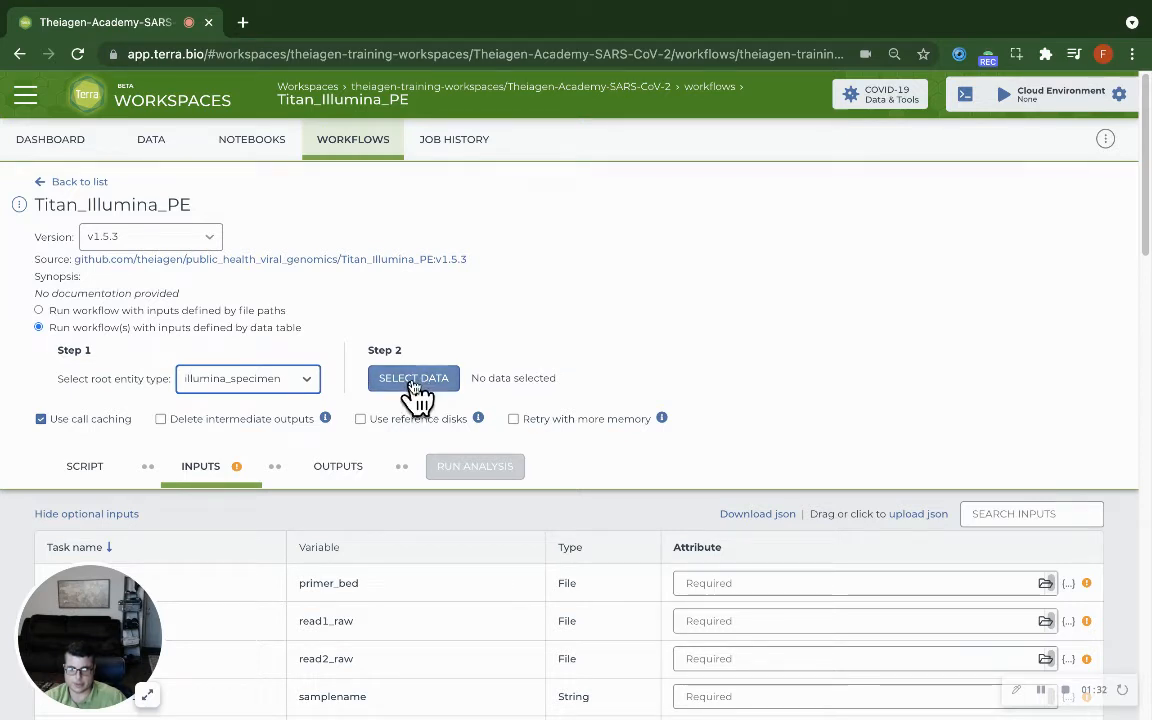
- Open the data selection for the workflow and look over the specimens' IDs, read files and run IDs
{"action": "left_click", "coordinate": [413, 380]}
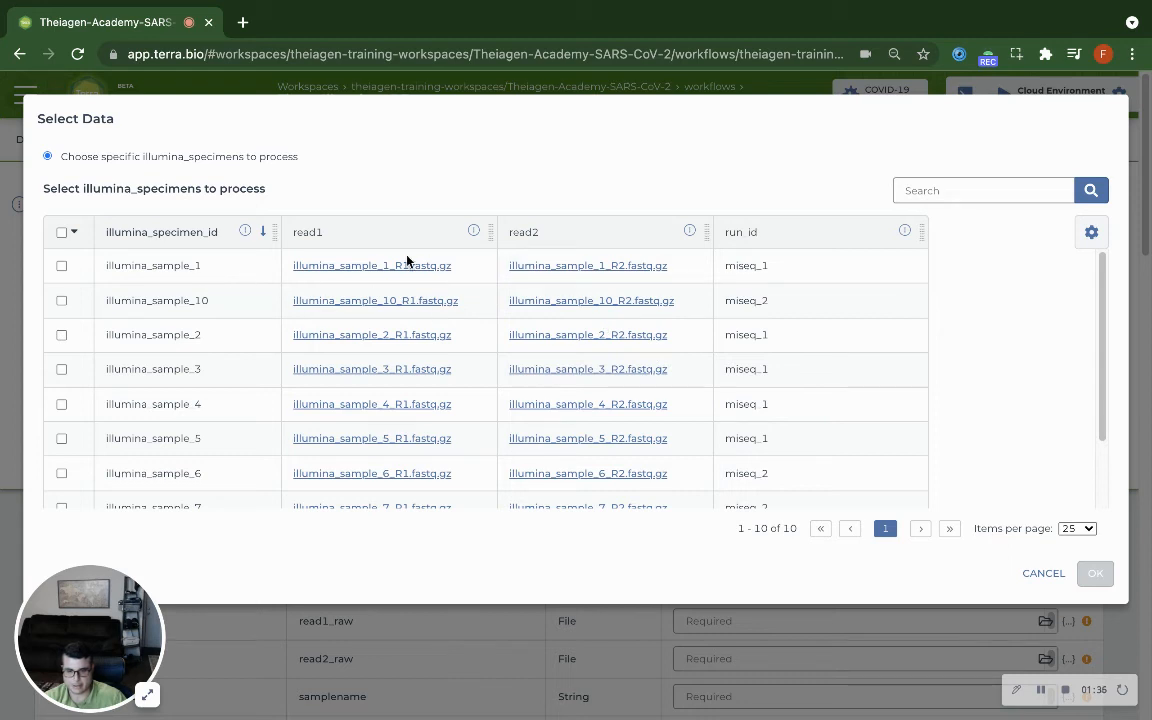
{"action": "double_click", "coordinate": [161, 264]}
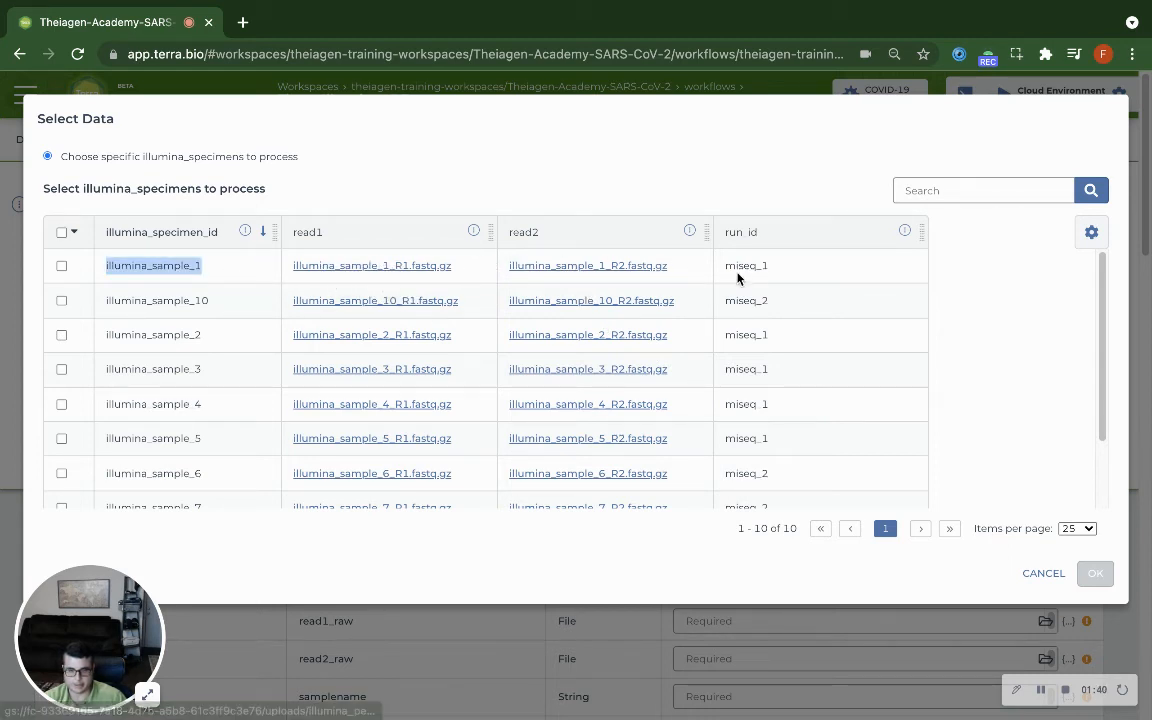
{"action": "scroll", "coordinate": [740, 280], "scroll_direction": "down", "scroll_amount": 2}
{"action": "scroll", "coordinate": [755, 283], "scroll_direction": "up", "scroll_amount": 3}
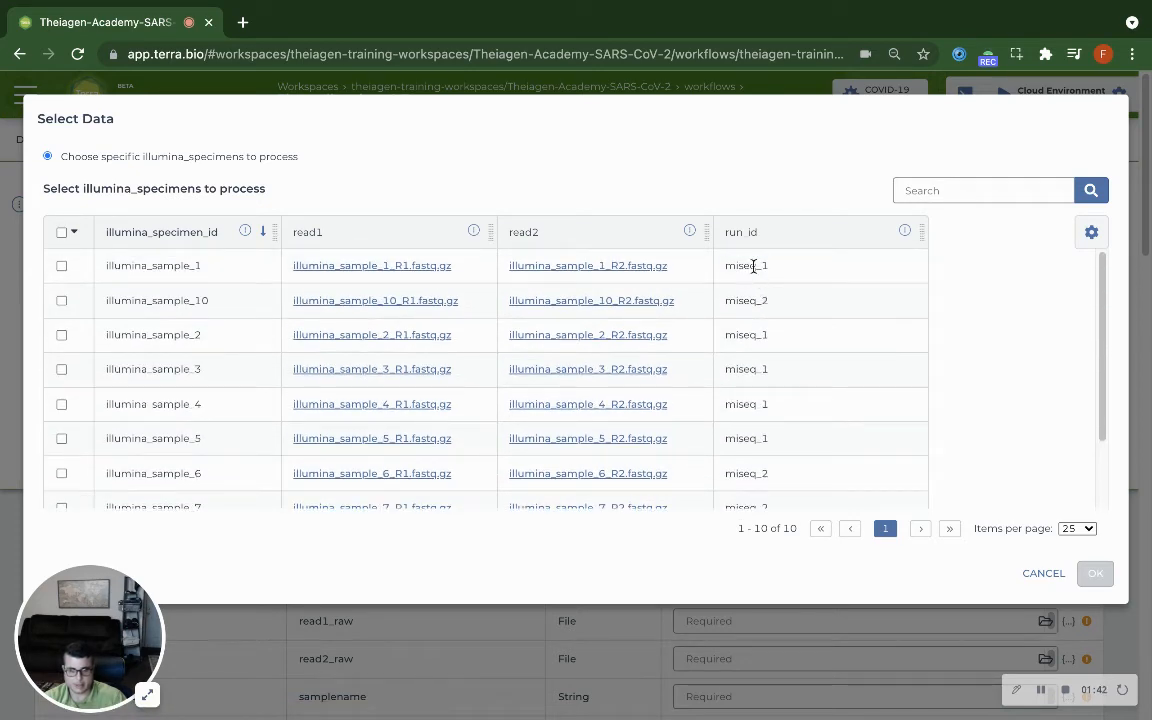
- Search the specimen table for run ID miseq_1, and clear the search
{"action": "double_click", "coordinate": [753, 265]}
{"action": "right_click", "coordinate": [753, 265]}
{"action": "left_click", "coordinate": [960, 189]}
{"action": "right_click", "coordinate": [960, 189]}
{"action": "left_click", "coordinate": [828, 316]}
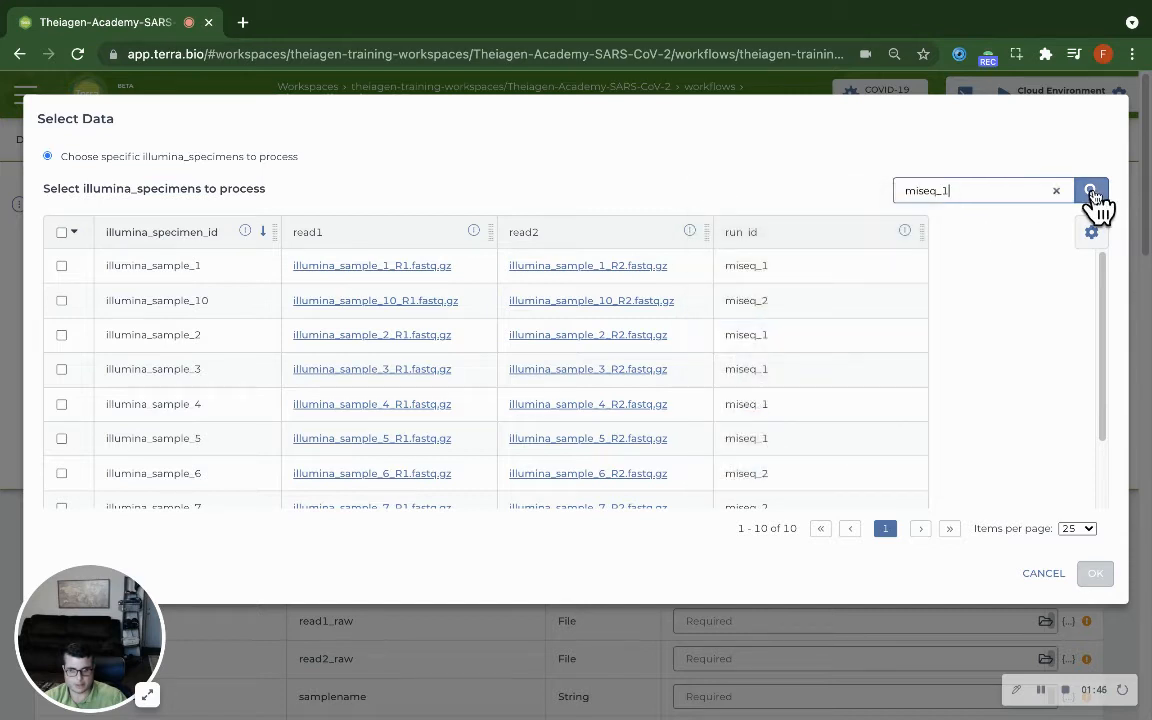
{"action": "left_click", "coordinate": [1091, 191]}
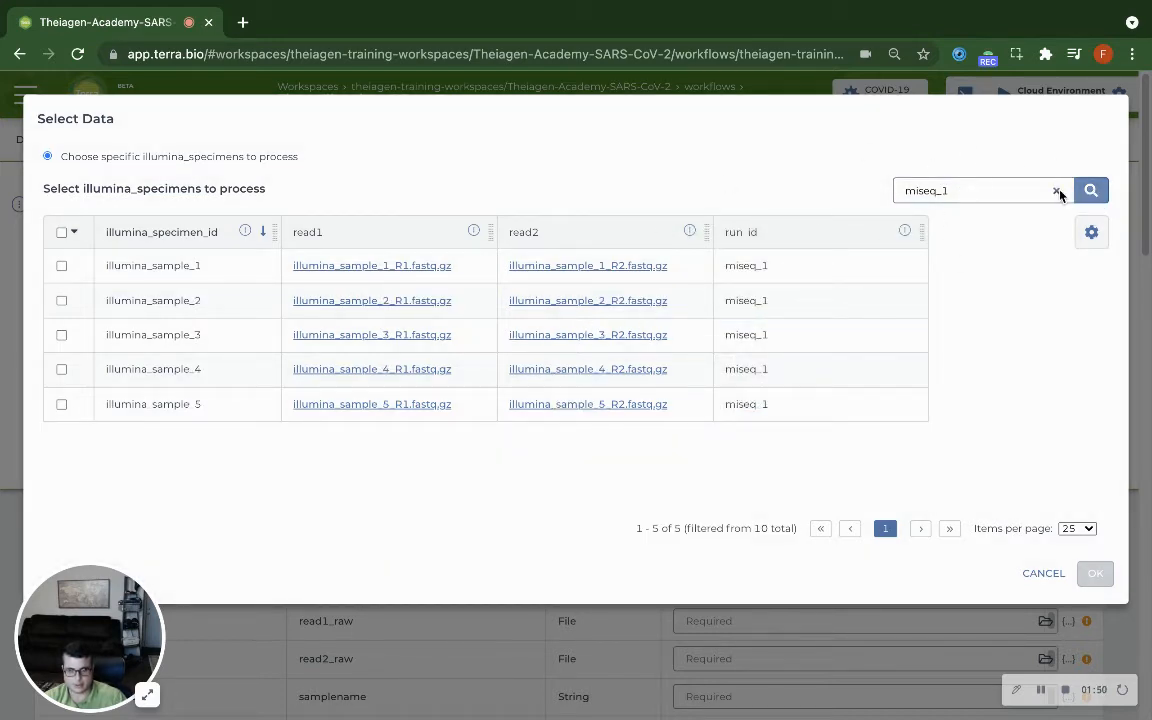
{"action": "left_click", "coordinate": [1057, 191]}
- Select all ten illumina_specimens for processing and confirm the selection, keeping the default set name
{"action": "scroll", "coordinate": [280, 360], "scroll_direction": "down", "scroll_amount": 2}
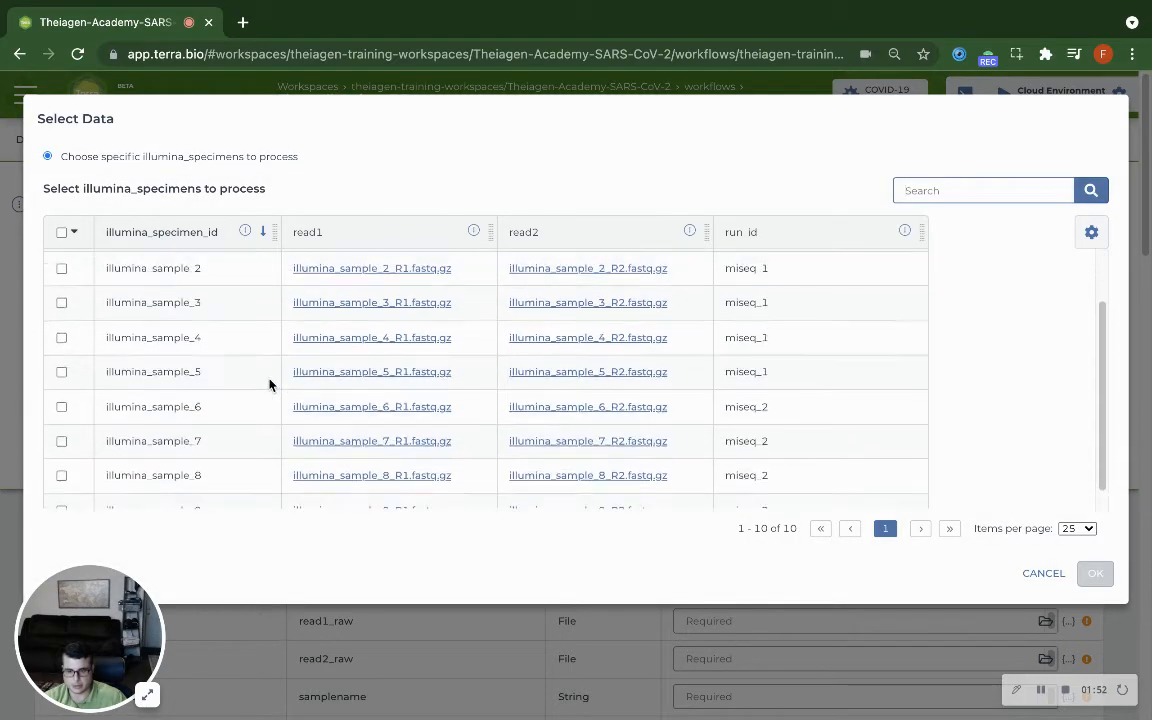
{"action": "scroll", "coordinate": [269, 384], "scroll_direction": "up", "scroll_amount": 2}
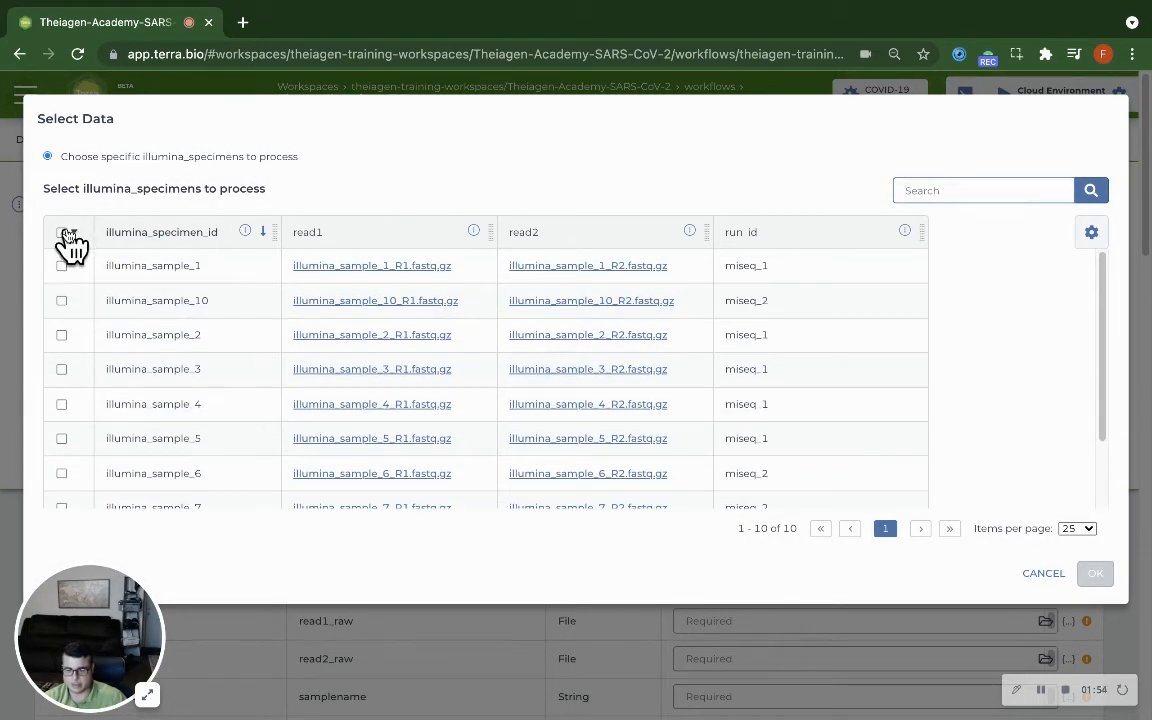
{"action": "left_click", "coordinate": [62, 233]}
{"action": "left_click", "coordinate": [74, 233]}
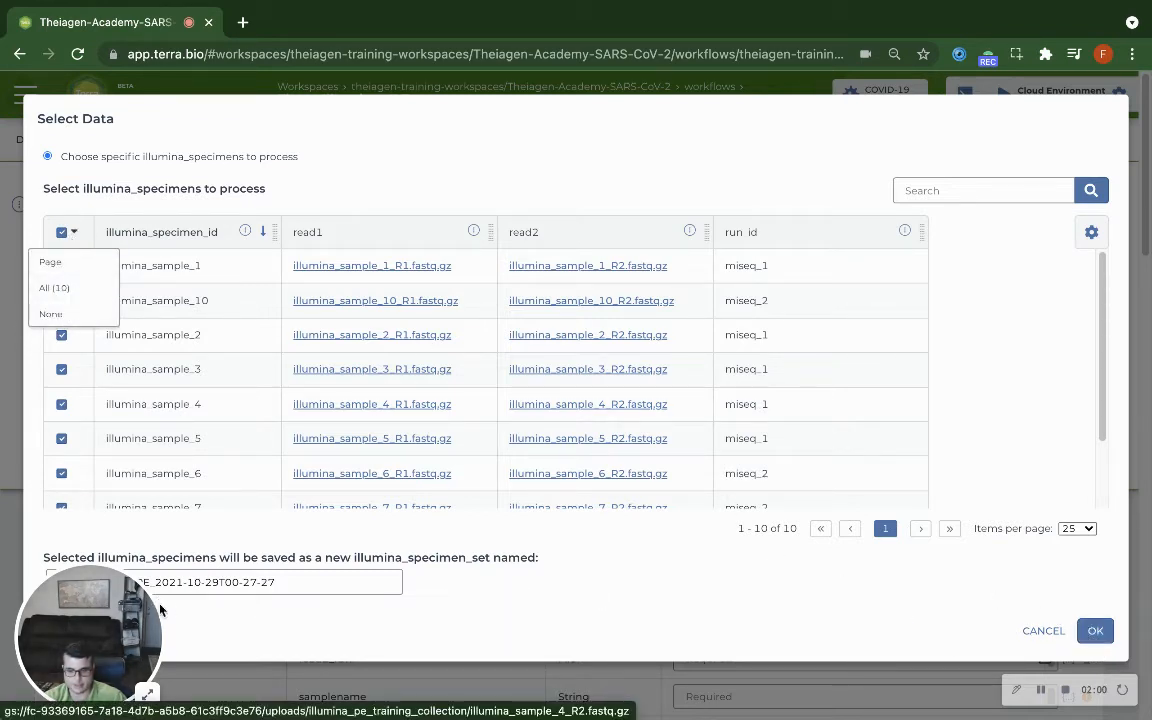
{"action": "left_click", "coordinate": [1098, 631]}
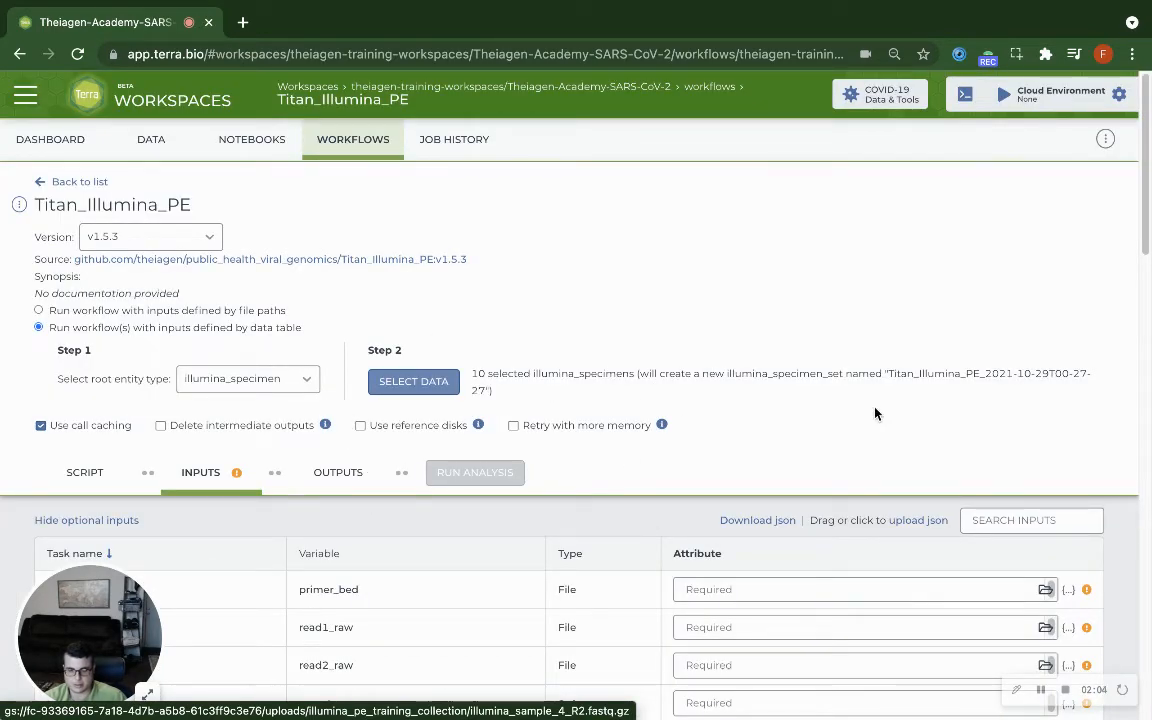
- Set the primer_bed input attribute to workspace.articV3_primers
{"action": "scroll", "coordinate": [875, 411], "scroll_direction": "down", "scroll_amount": 3}
{"action": "scroll", "coordinate": [875, 406], "scroll_direction": "up", "scroll_amount": 1}
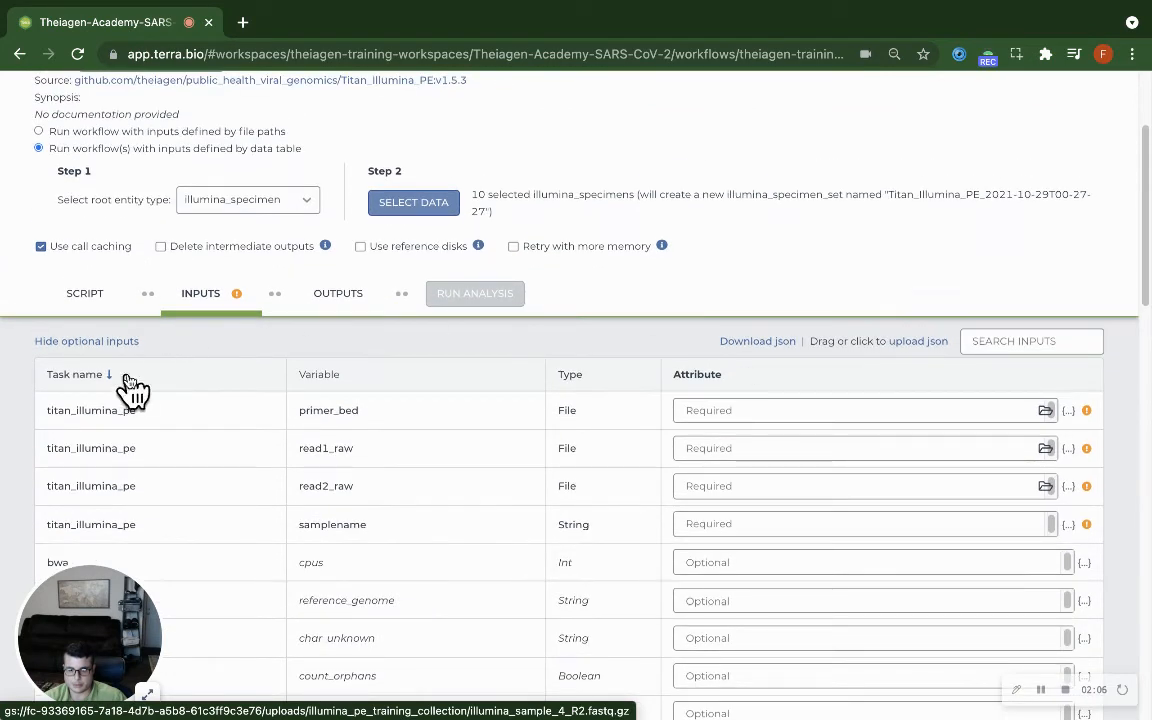
{"action": "left_click", "coordinate": [721, 409]}
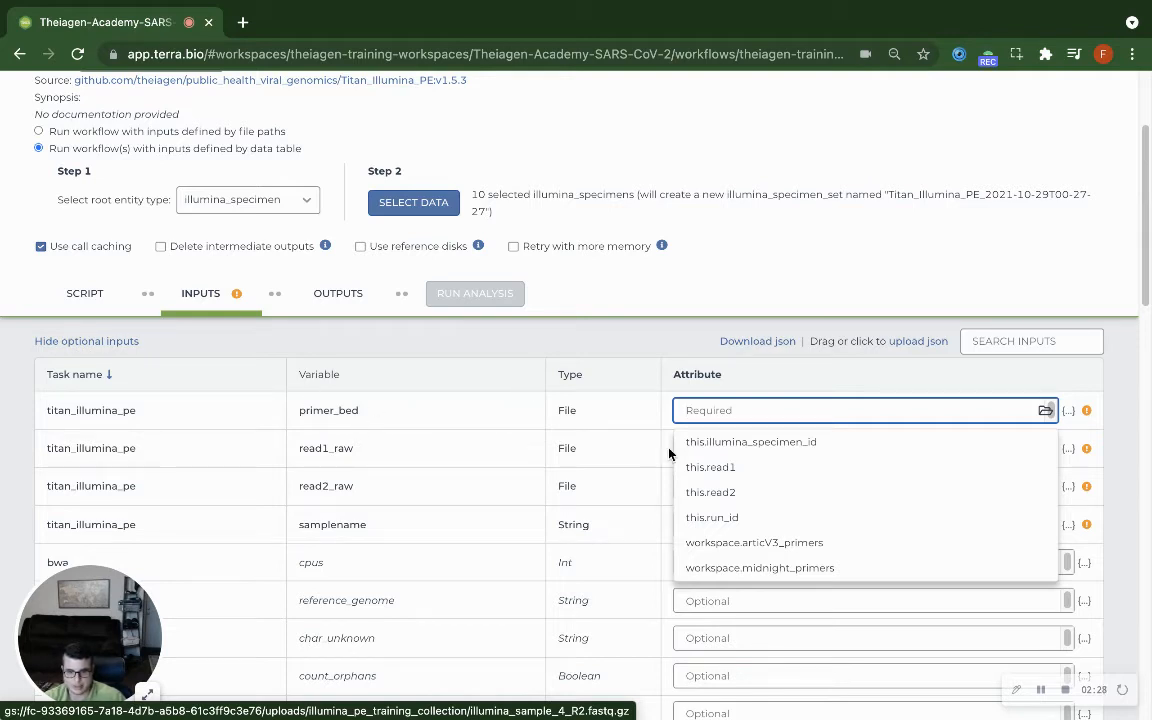
{"action": "left_click", "coordinate": [779, 543]}
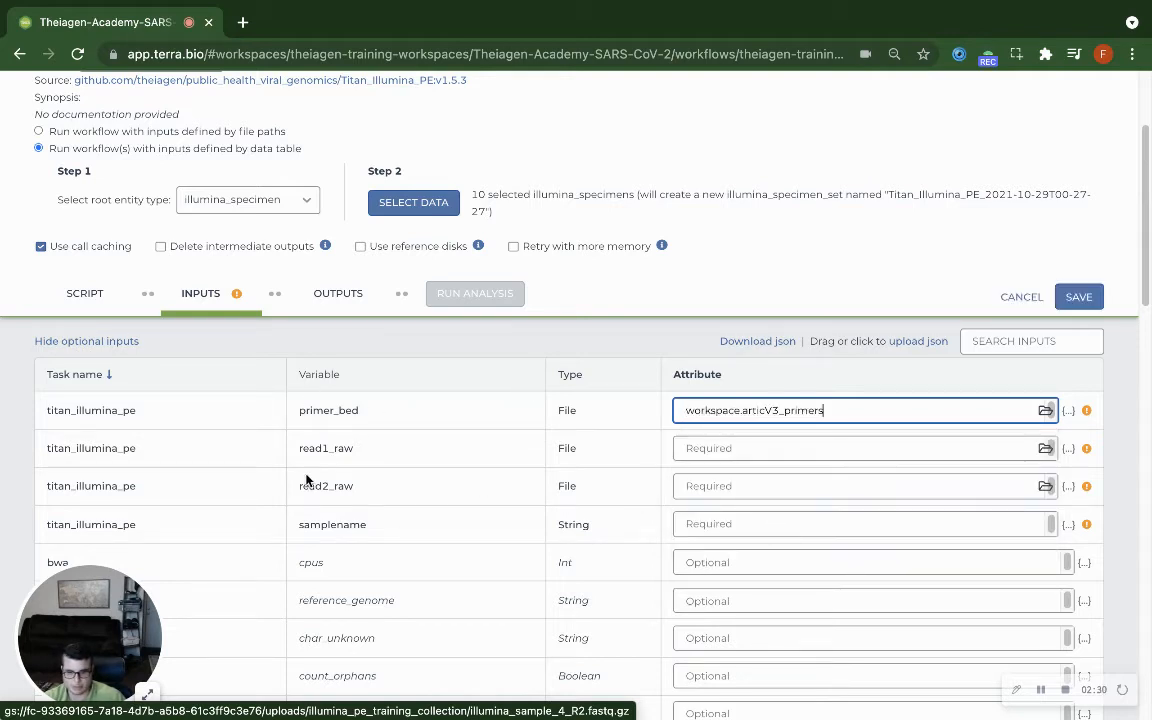
- Set the read1_raw input attribute to this.read1 and read2_raw to this.read2
{"action": "left_click", "coordinate": [351, 447]}
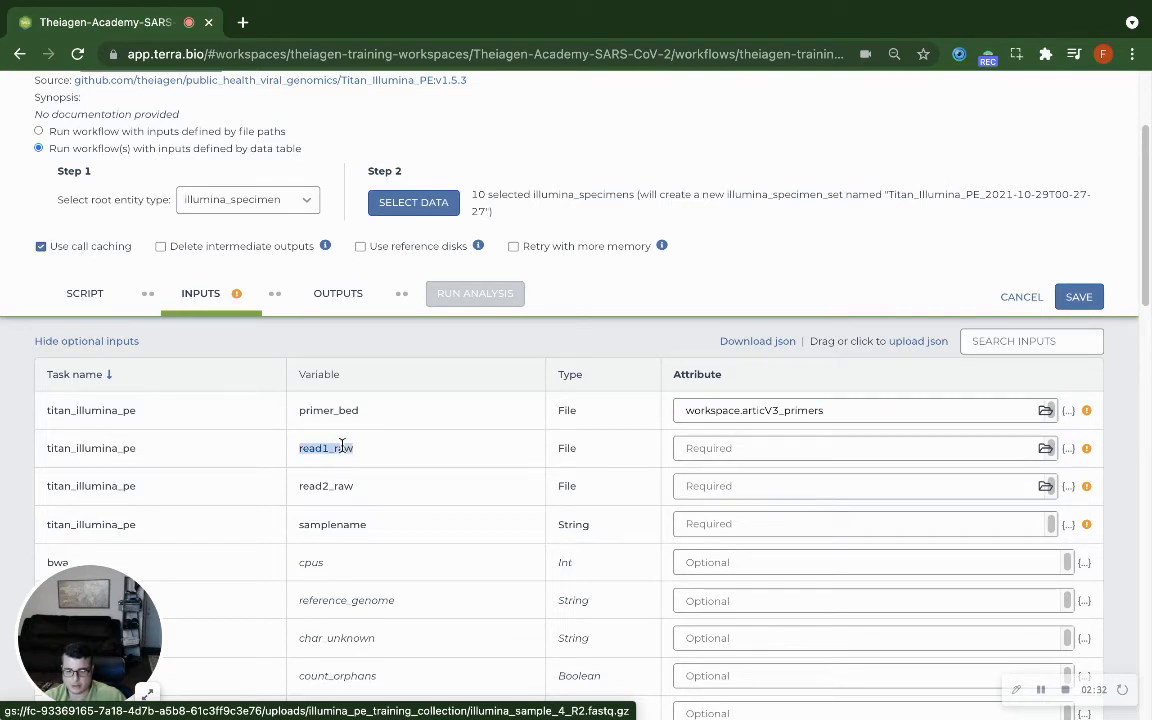
{"action": "double_click", "coordinate": [344, 487]}
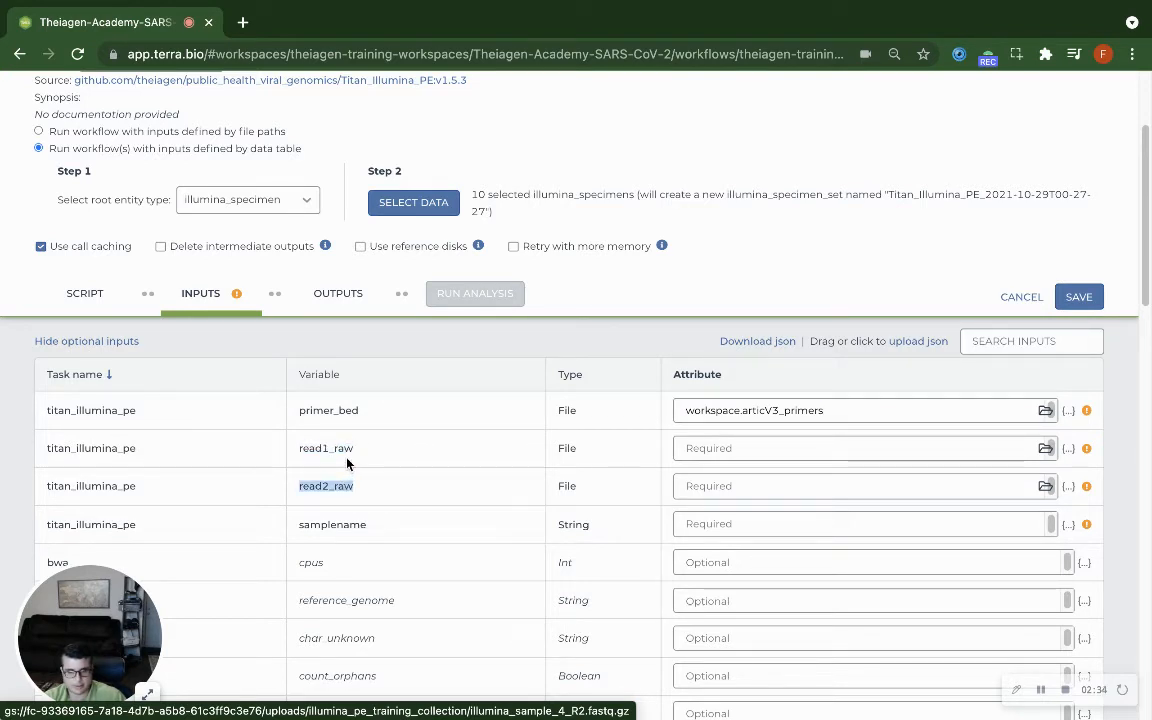
{"action": "double_click", "coordinate": [340, 450]}
{"action": "left_click", "coordinate": [337, 480]}
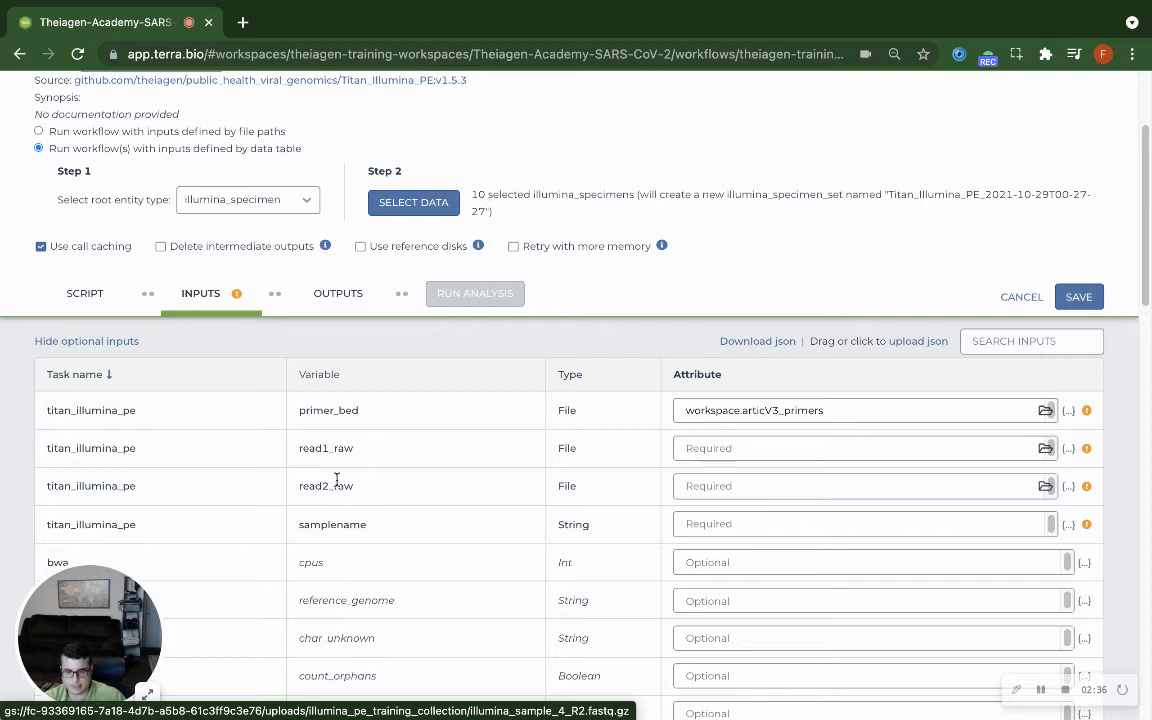
{"action": "left_click", "coordinate": [728, 446]}
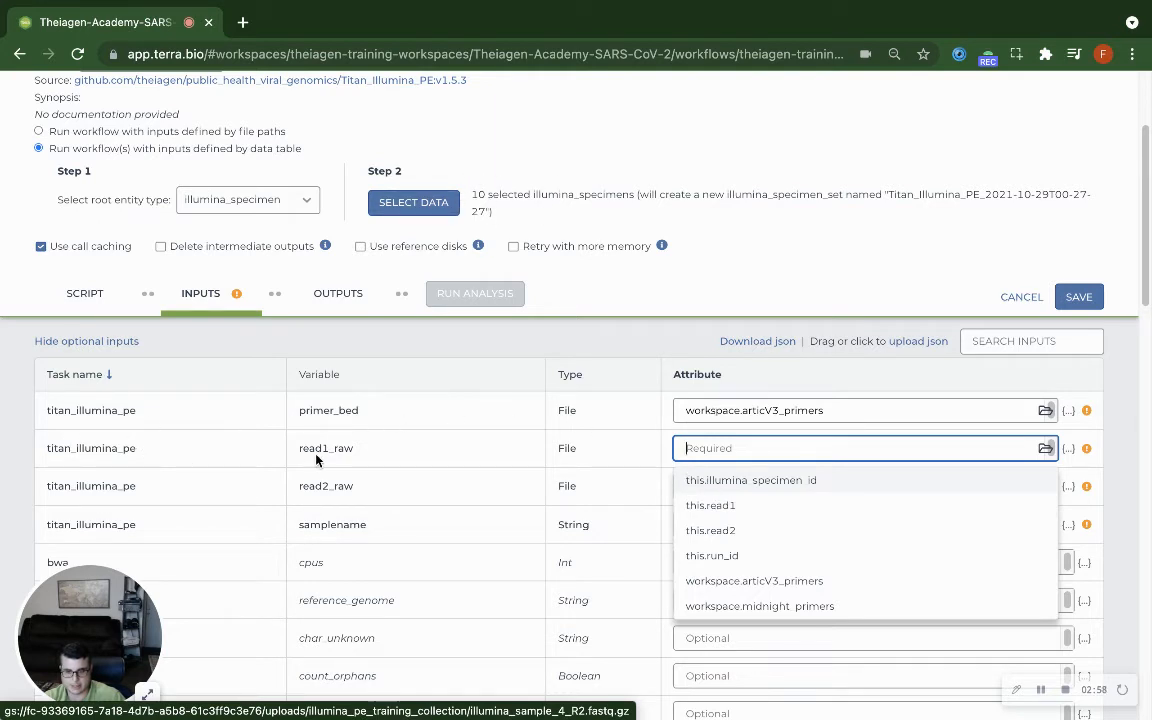
{"action": "left_click", "coordinate": [710, 508]}
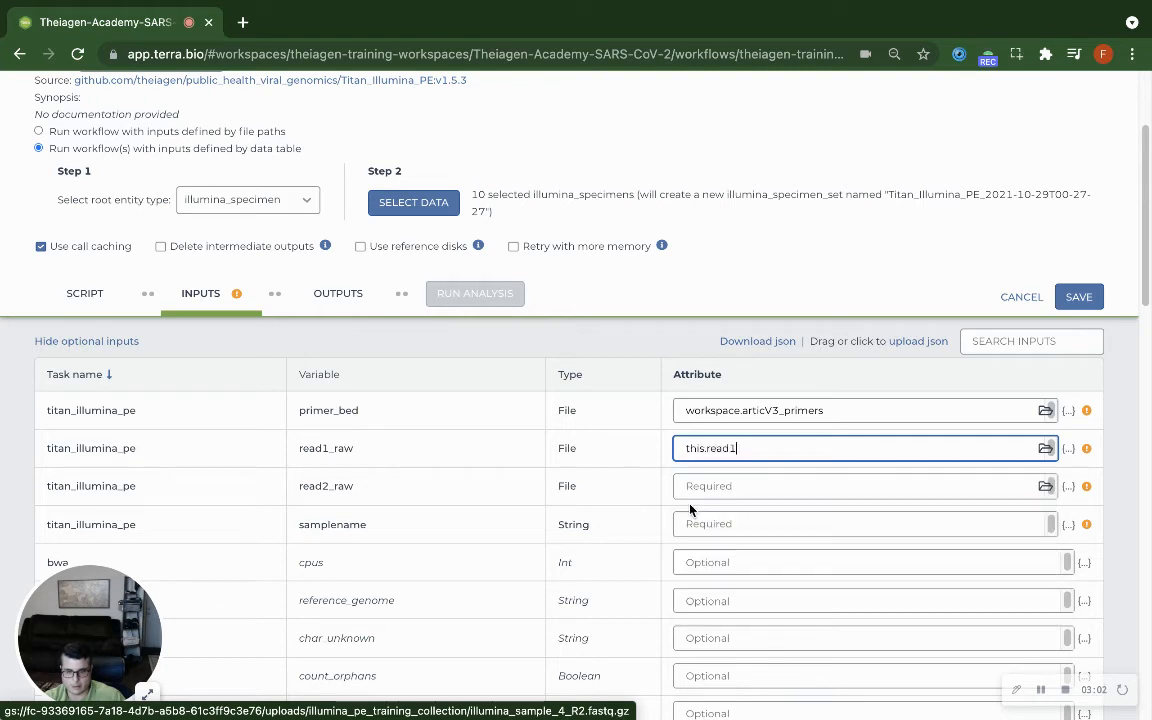
{"action": "left_click", "coordinate": [774, 486]}
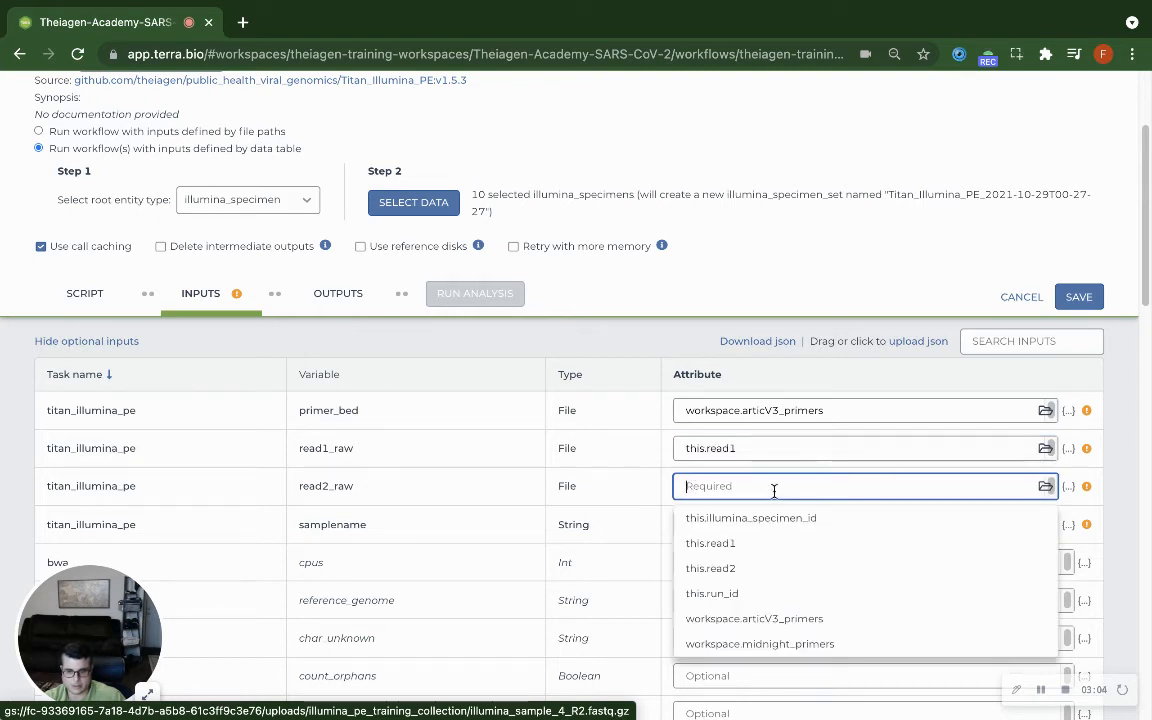
{"action": "left_click", "coordinate": [738, 568]}
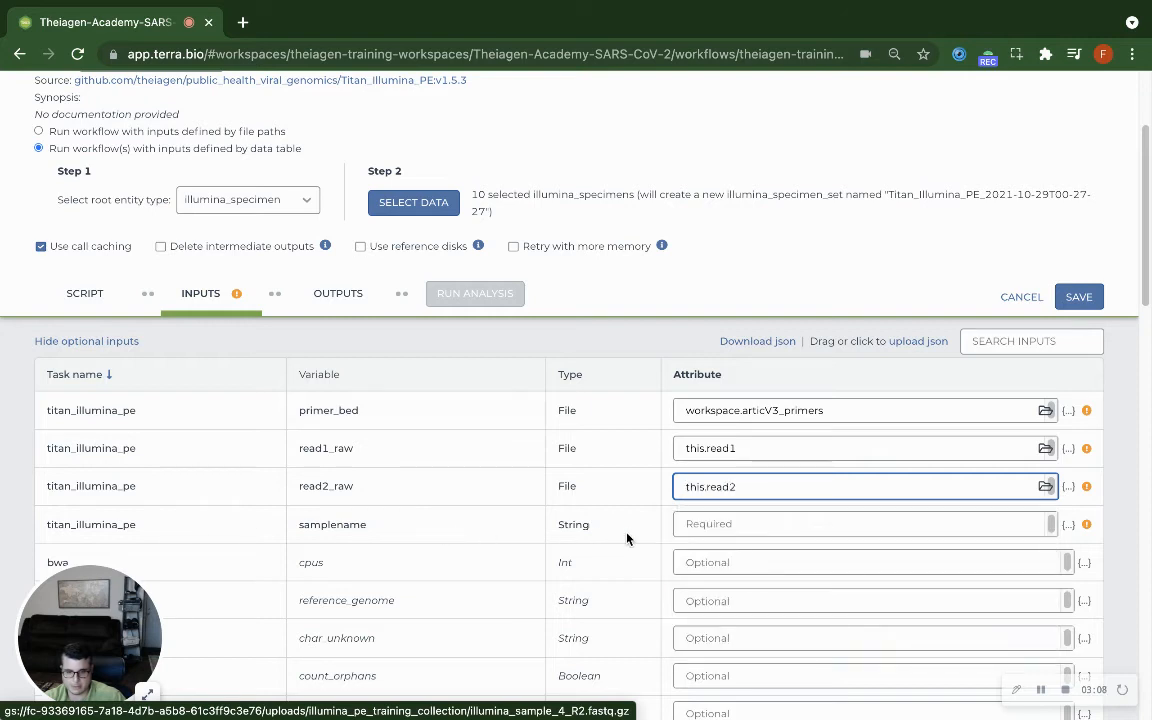
- Set the samplename input attribute to this.illumina_specimen_id
{"action": "left_click", "coordinate": [700, 524]}
{"action": "left_click", "coordinate": [770, 551]}
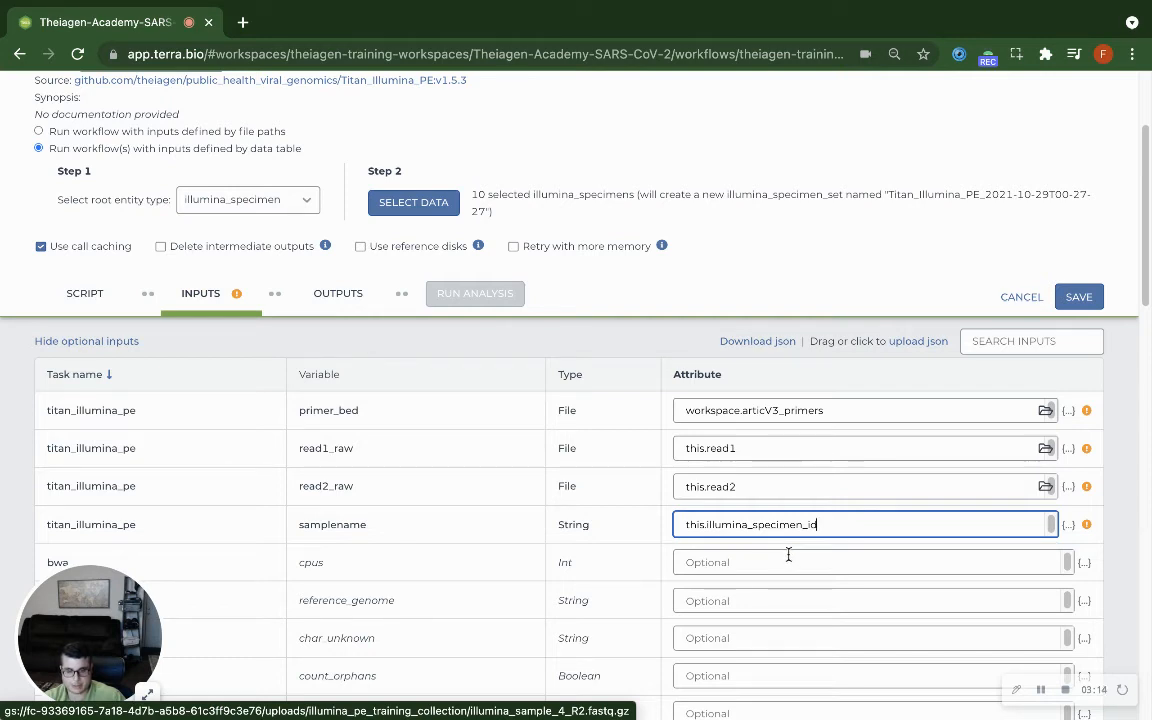
{"action": "left_click", "coordinate": [327, 521]}
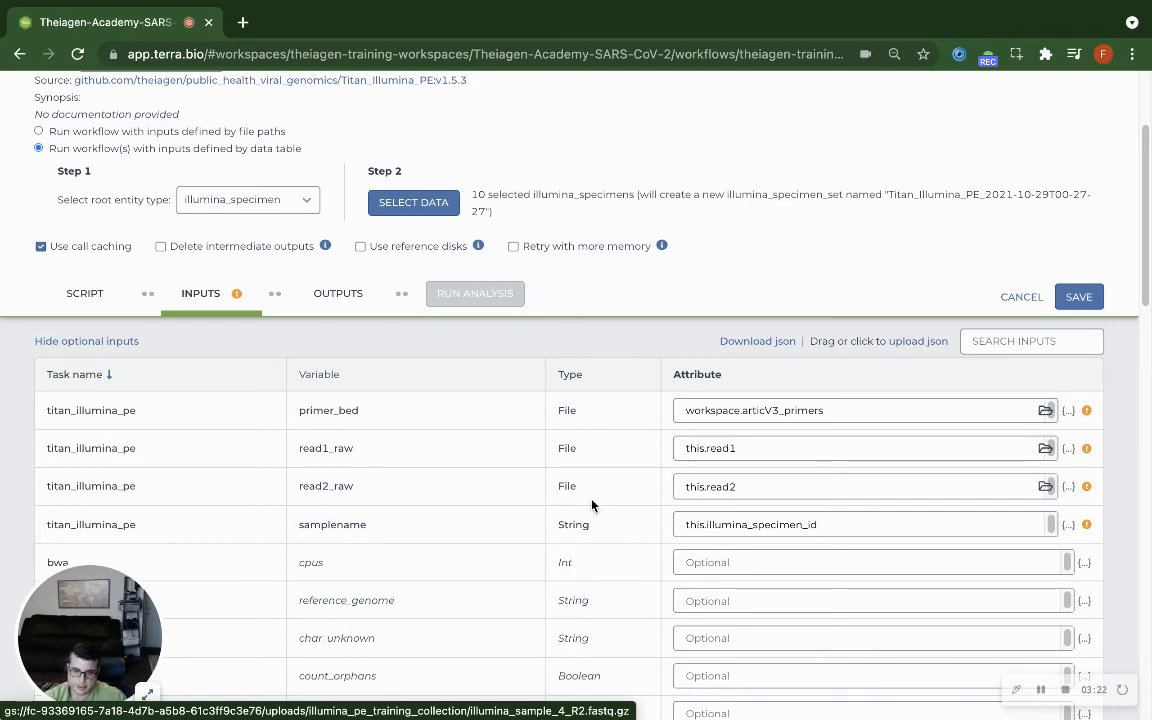
- Fill all workflow output attributes with their defaults and save the workflow configuration
{"action": "left_click", "coordinate": [340, 296]}
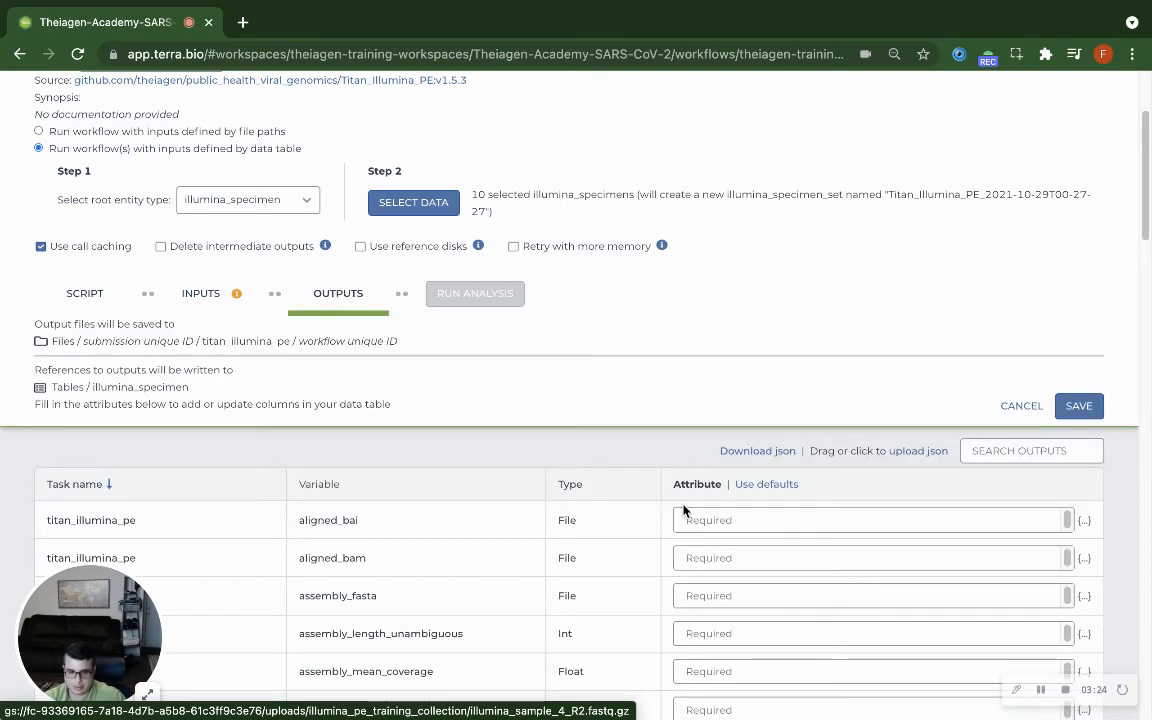
{"action": "scroll", "coordinate": [707, 462], "scroll_direction": "down", "scroll_amount": 1}
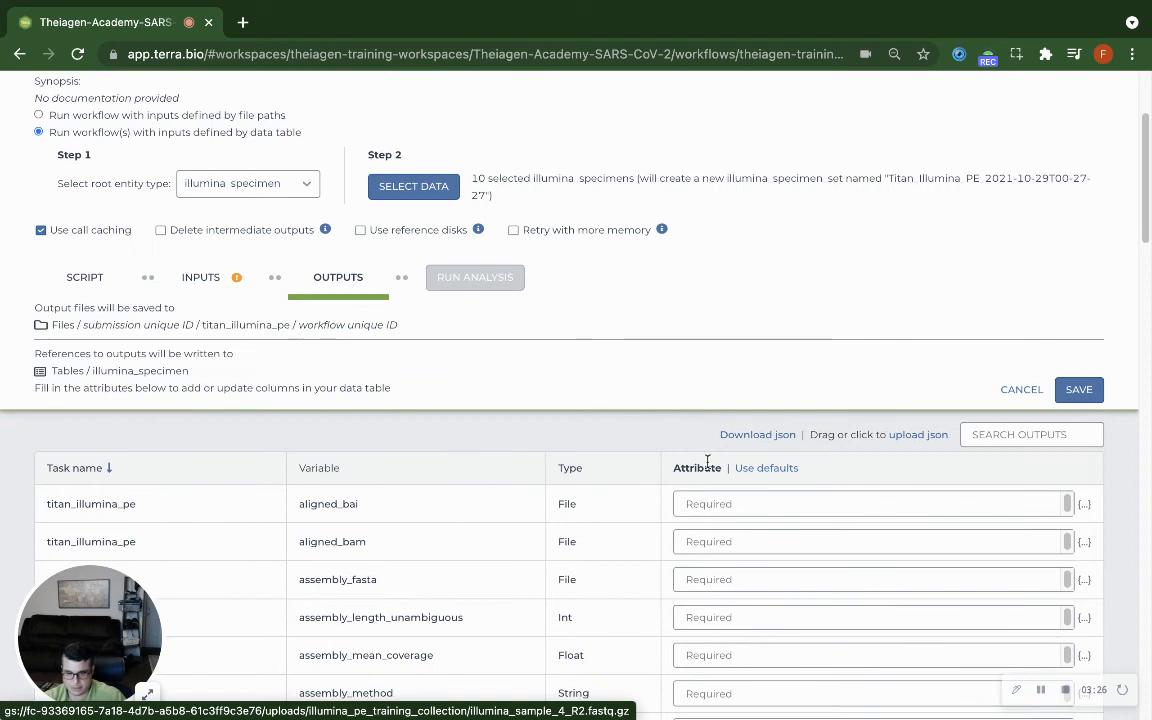
{"action": "left_click", "coordinate": [764, 470]}
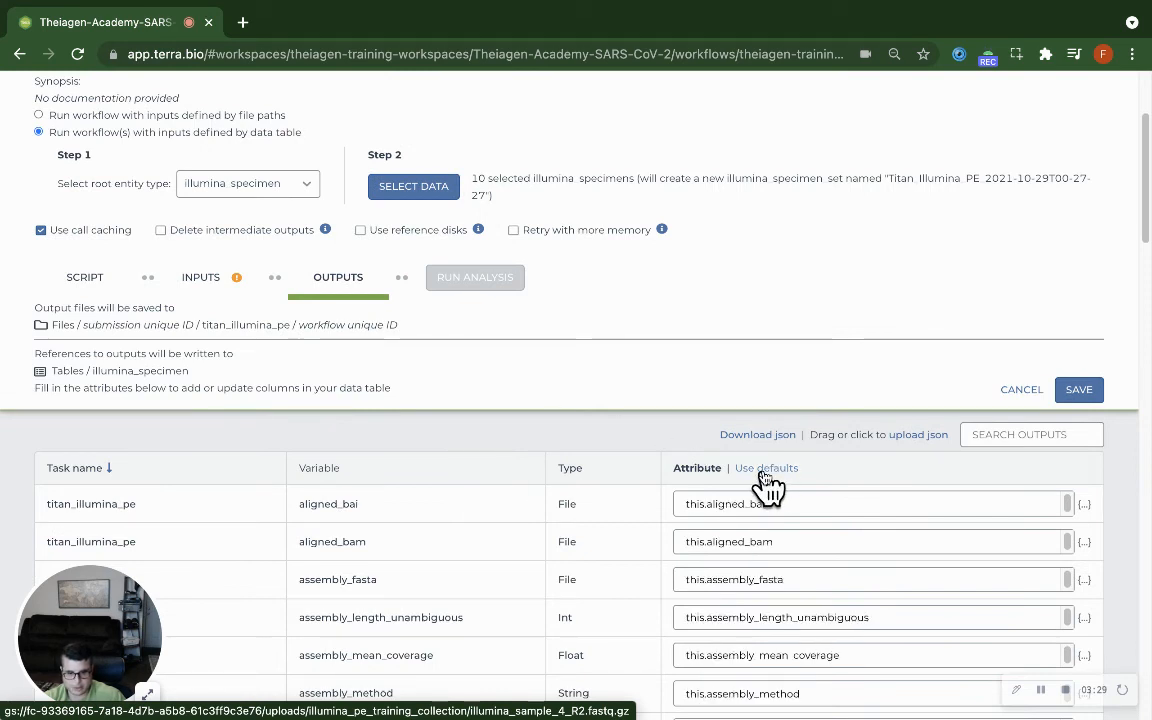
{"action": "left_click", "coordinate": [1079, 392]}
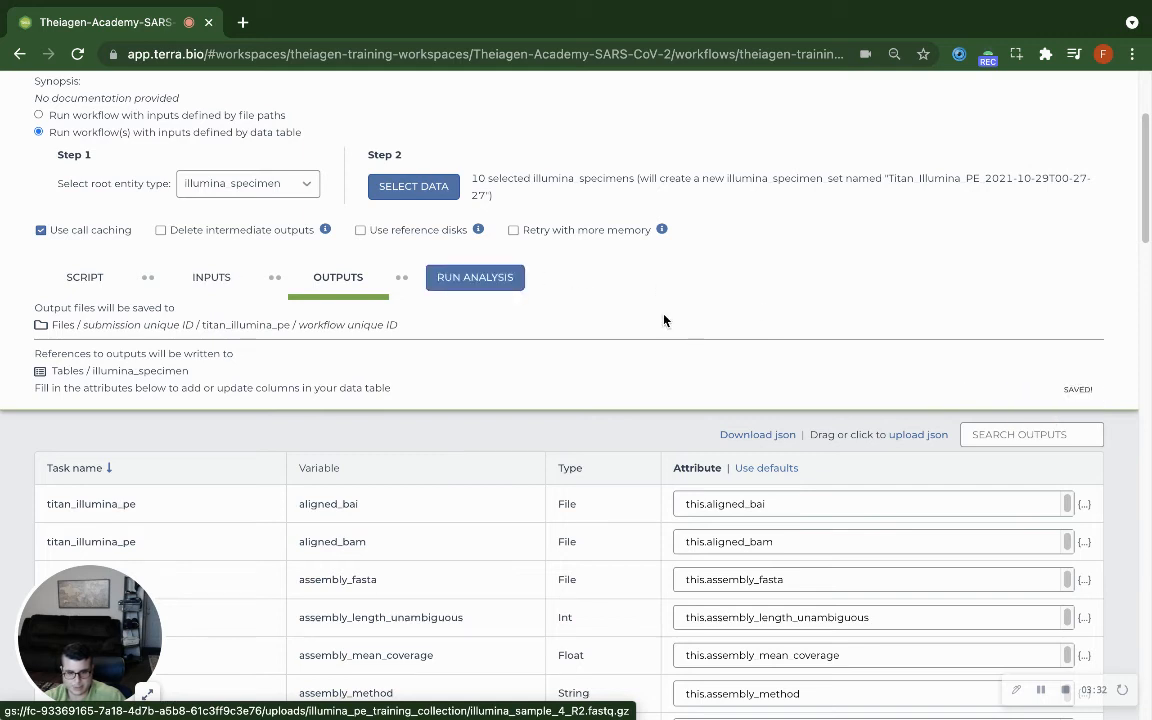
- Launch the analysis on the selected specimens with the submission comment "training data"
{"action": "left_click", "coordinate": [488, 281]}
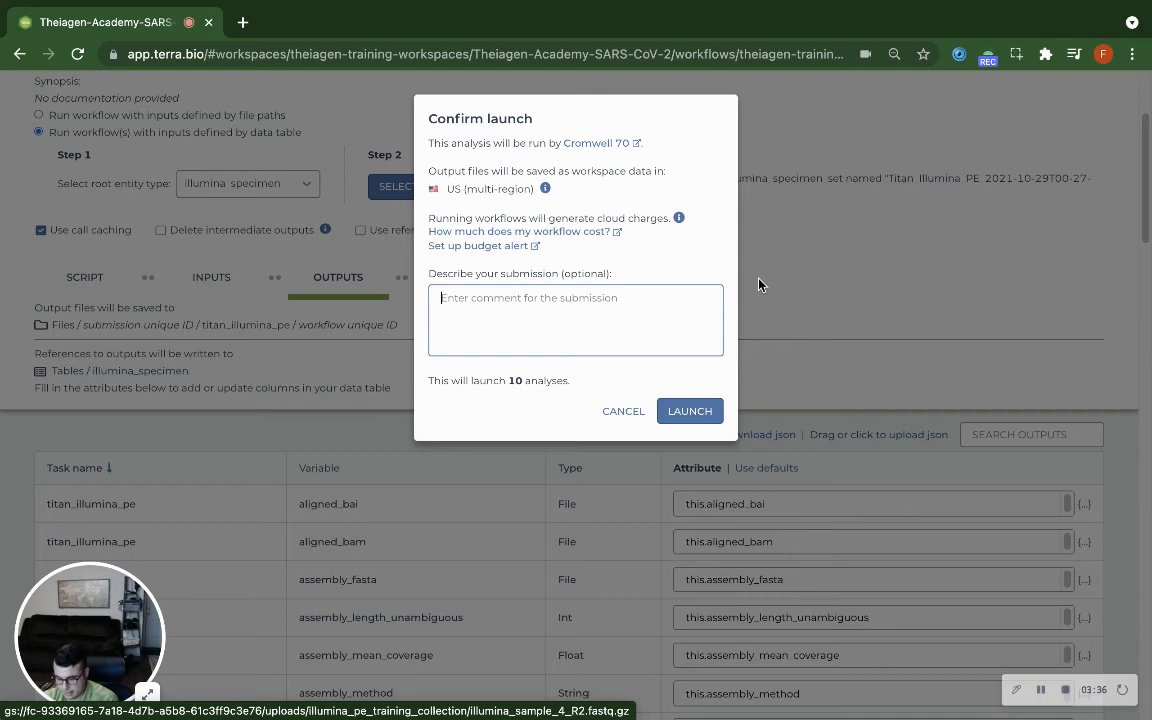
{"action": "type", "text": "training "}
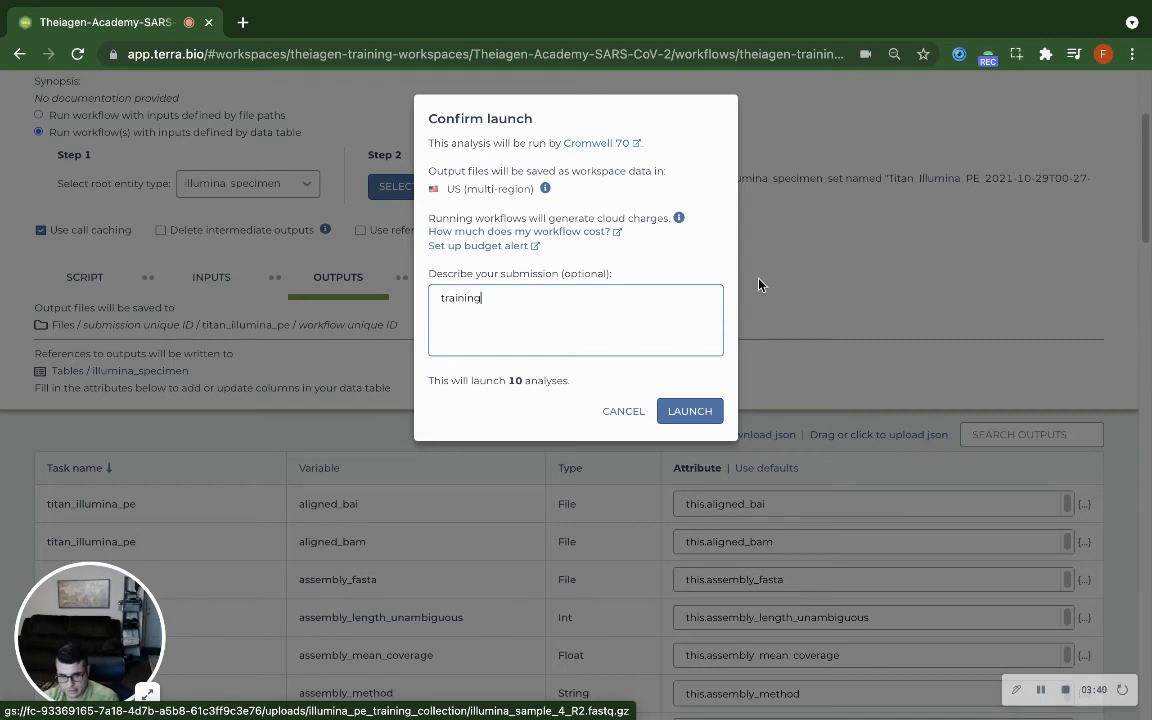
{"action": "type", "text": "data"}
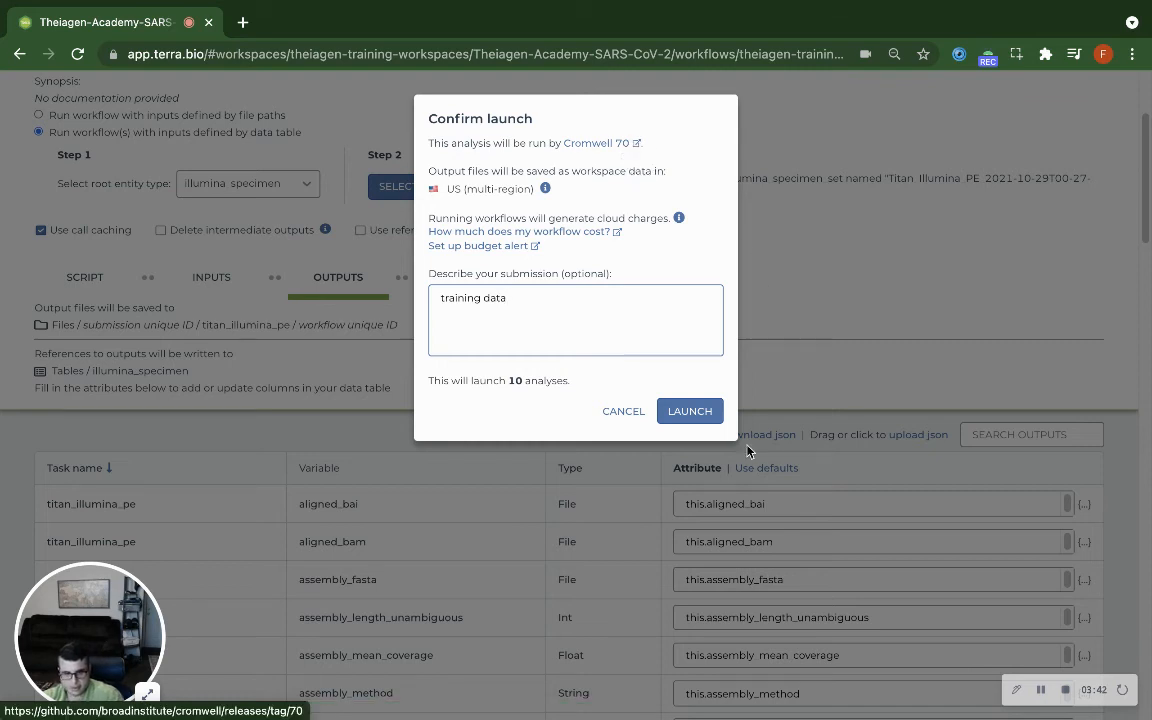
{"action": "left_click", "coordinate": [700, 408]}
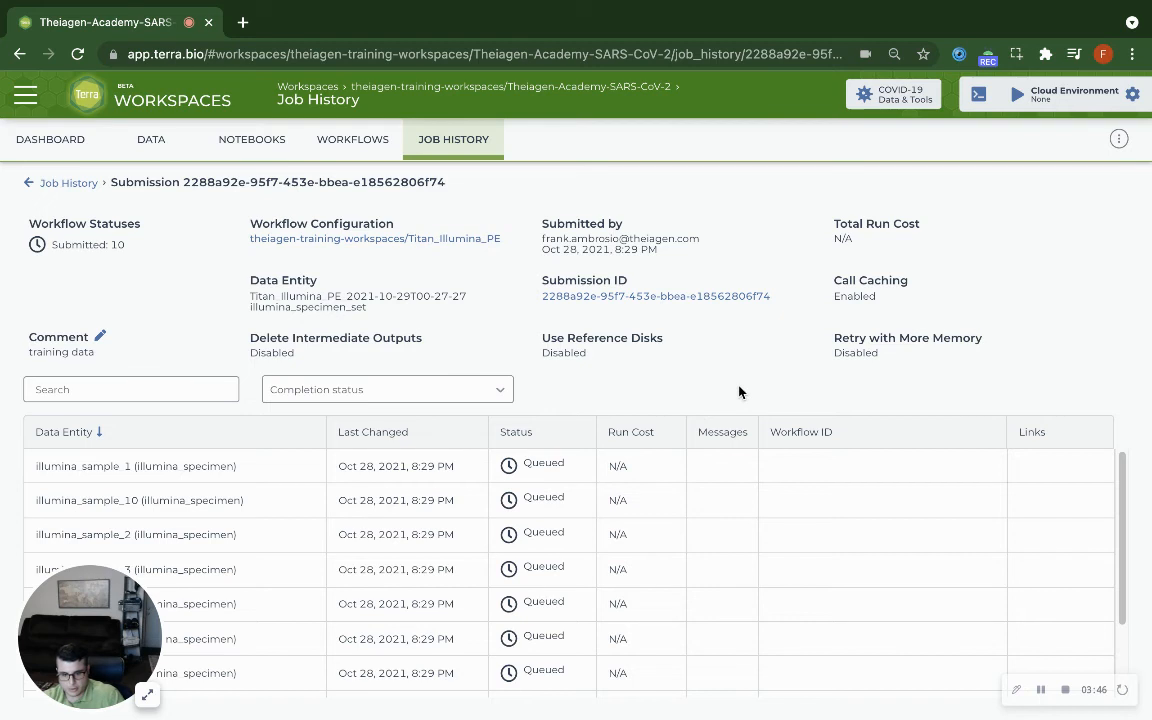
- Review the status of each specimen's workflow in the new submission and return to the workspace's list of submitted jobs
{"action": "scroll", "coordinate": [483, 540], "scroll_direction": "down", "scroll_amount": 2}
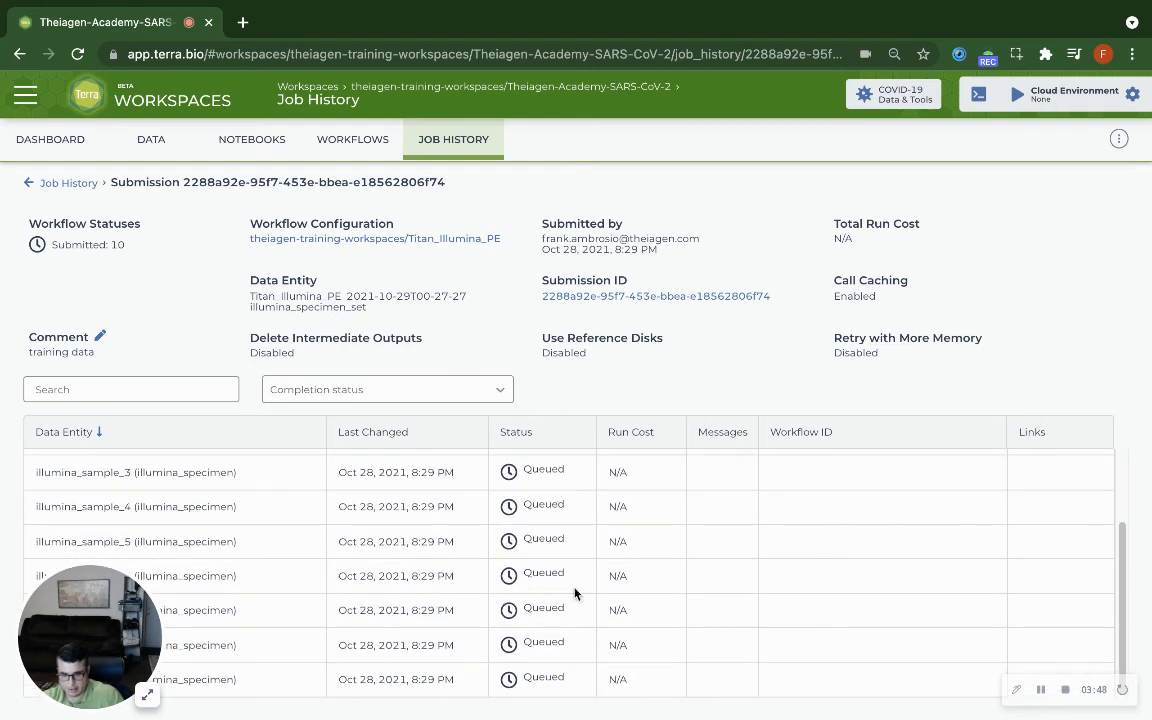
{"action": "scroll", "coordinate": [576, 593], "scroll_direction": "up", "scroll_amount": 2}
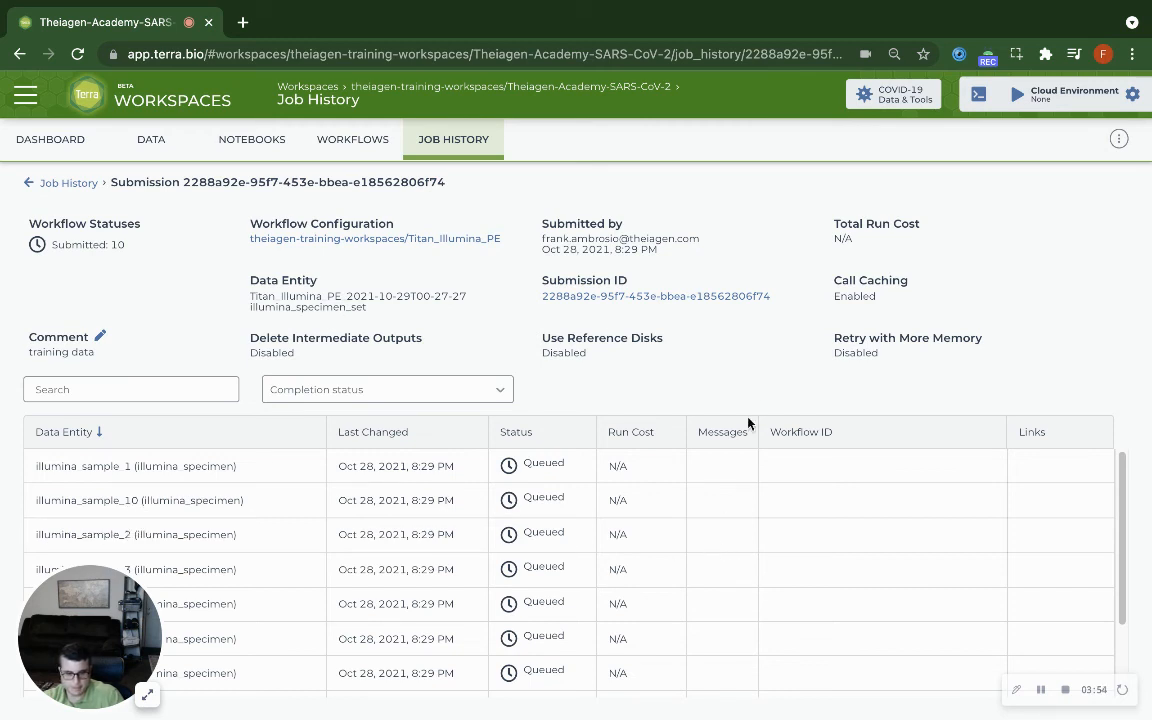
{"action": "scroll", "coordinate": [848, 509], "scroll_direction": "down", "scroll_amount": 2}
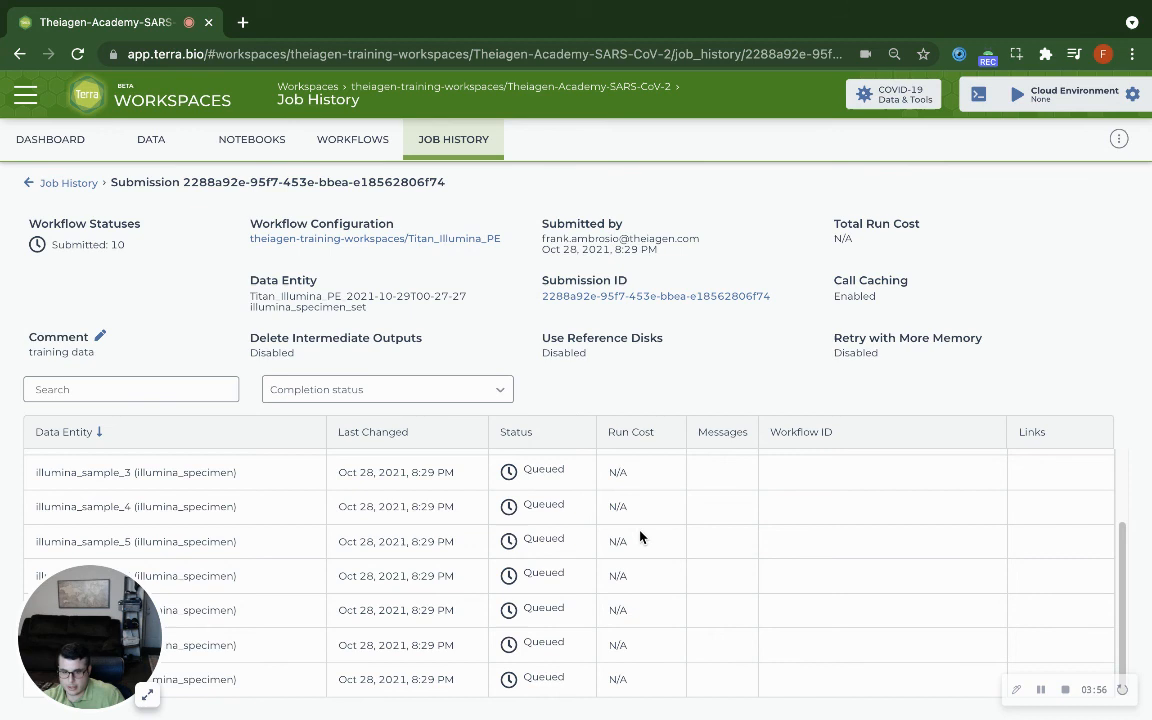
{"action": "scroll", "coordinate": [609, 535], "scroll_direction": "up", "scroll_amount": 2}
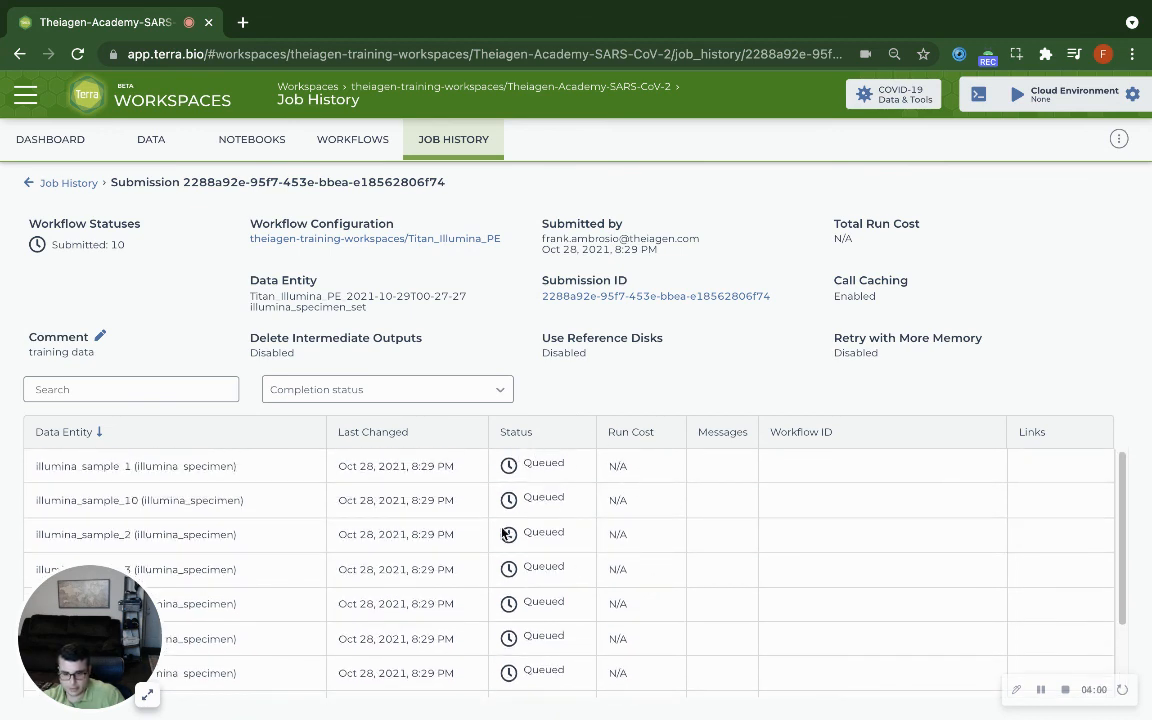
{"action": "left_click", "coordinate": [452, 145]}
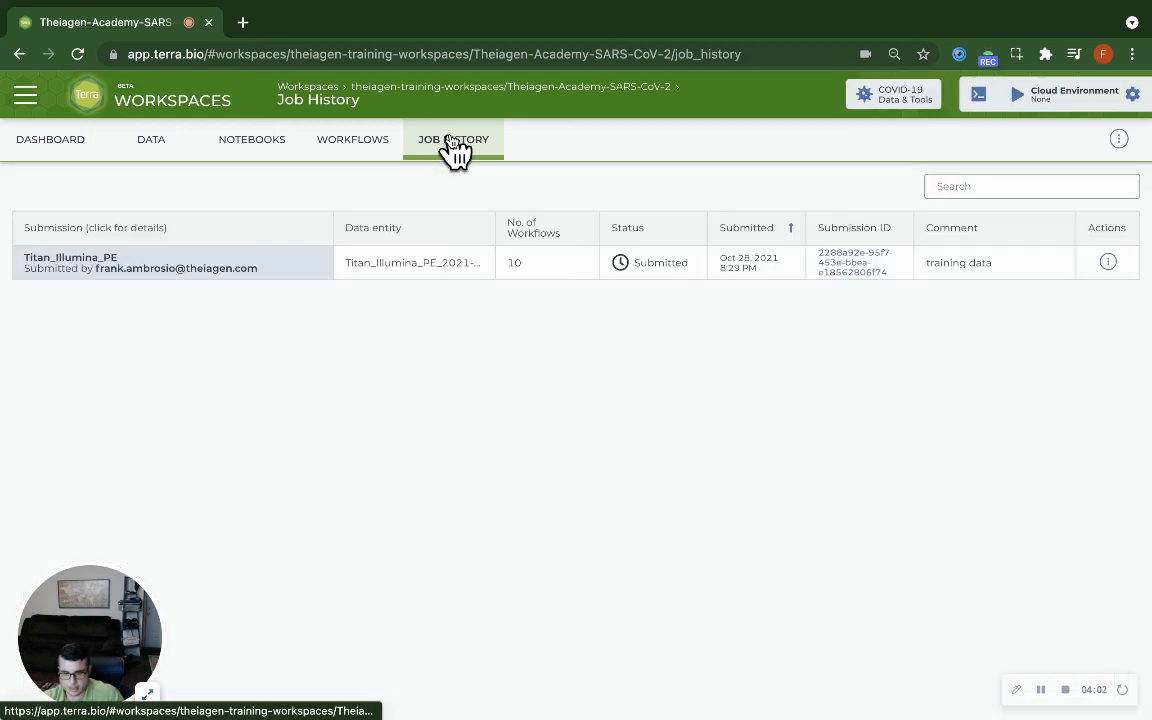